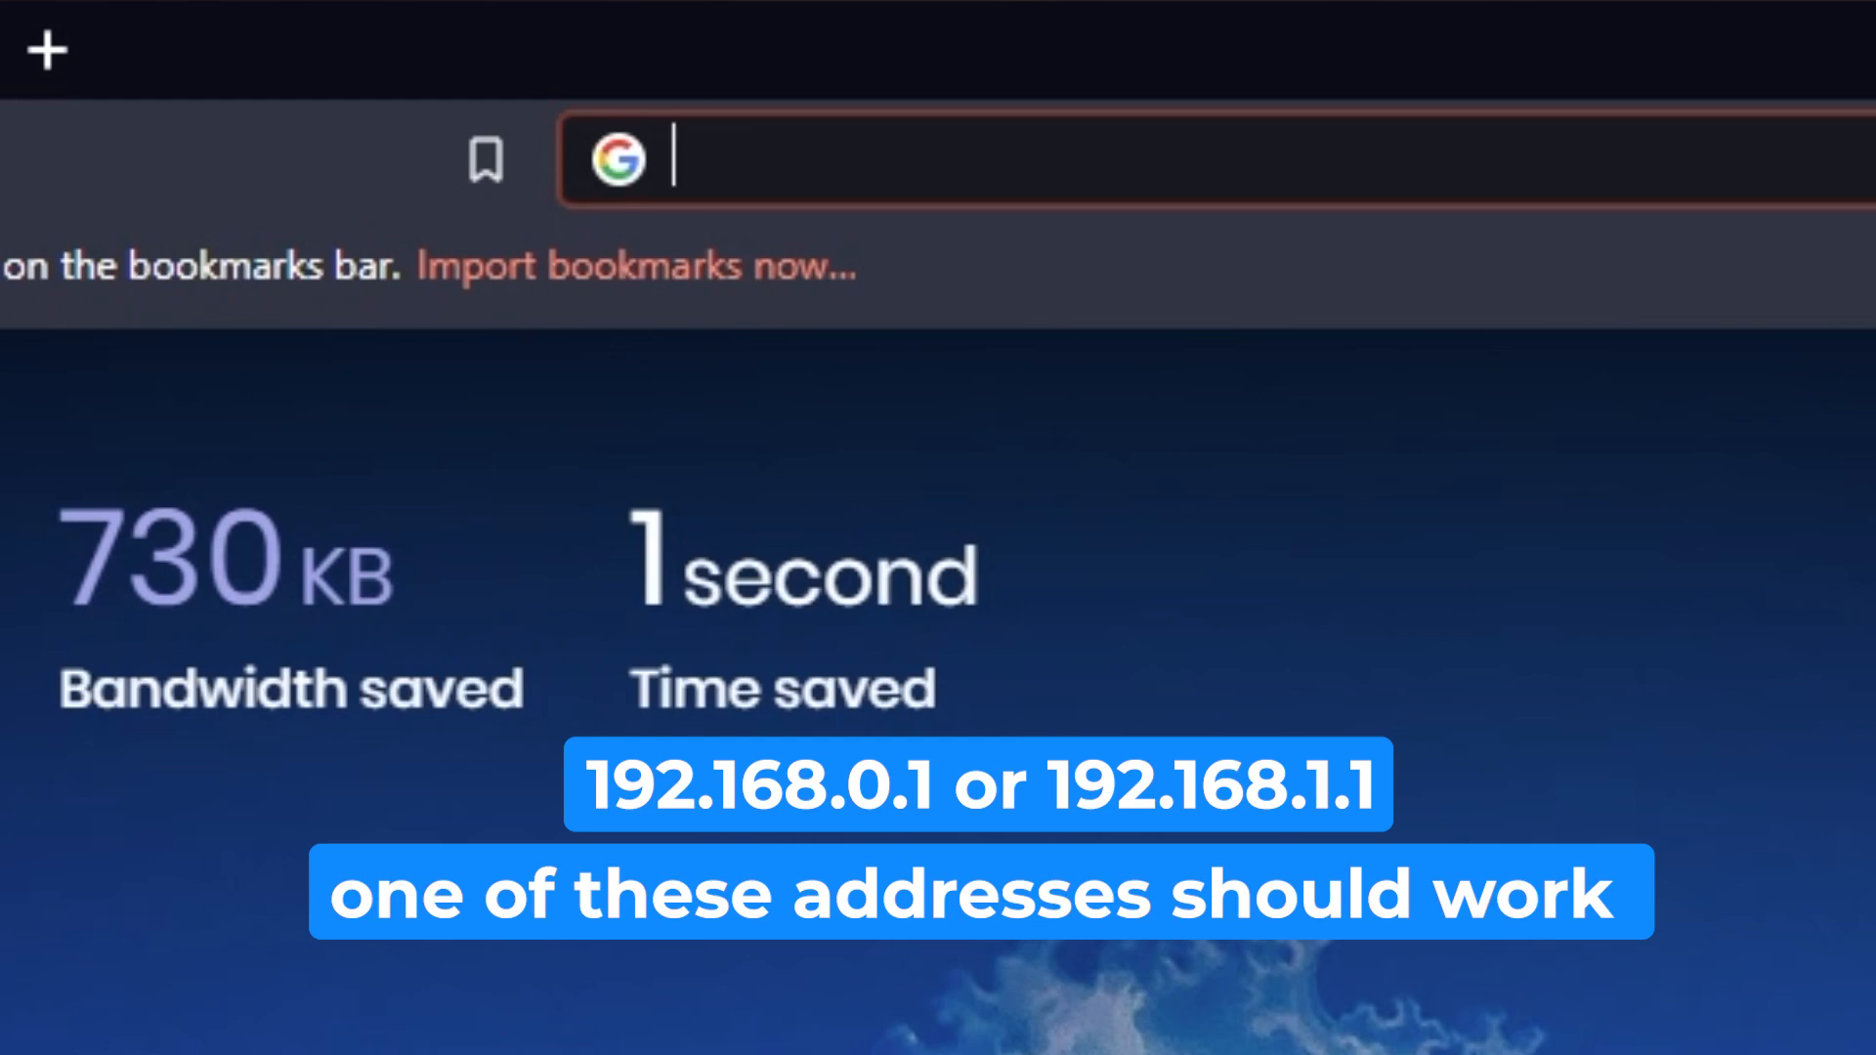
Step: Try the router address 192.168.1.1, and open the router's setup page at 192.168.0.1 instead
{"action": "type", "text": "192."}
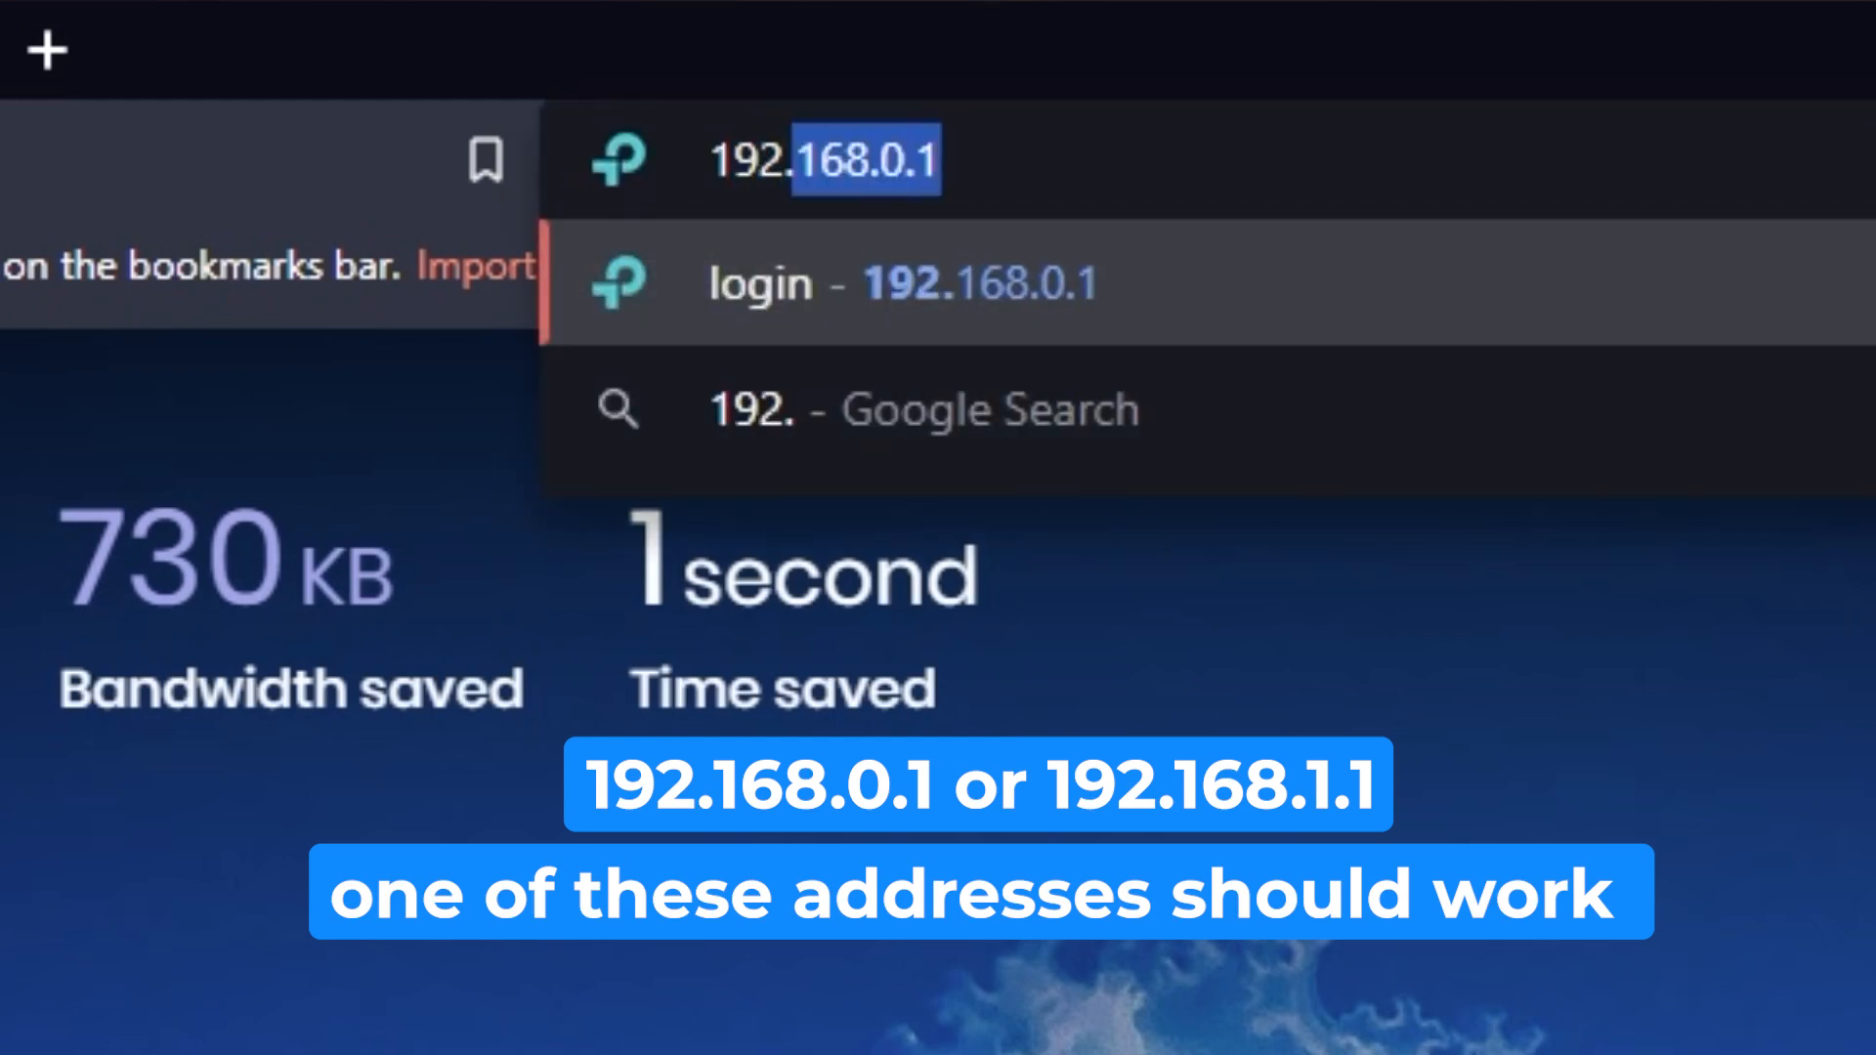
{"action": "type", "text": "168.1.1"}
{"action": "key", "text": "Return"}
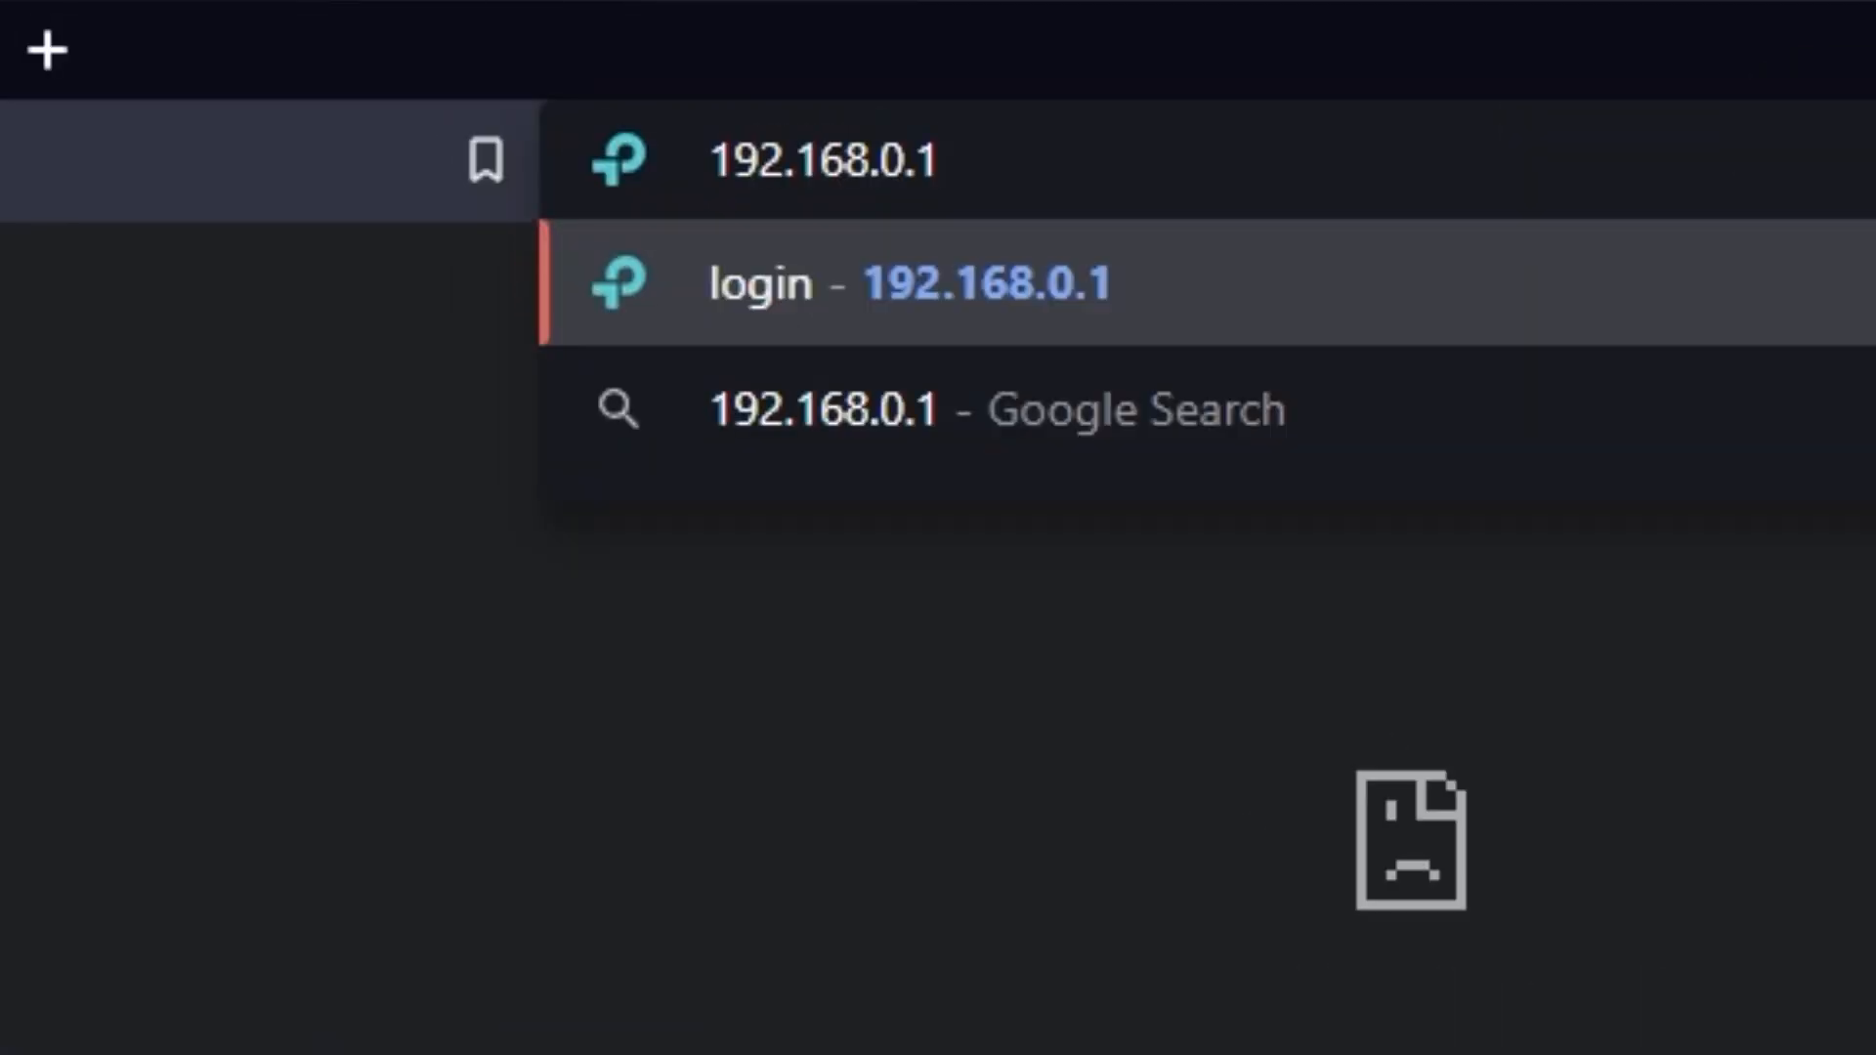
{"action": "key", "text": "Return"}
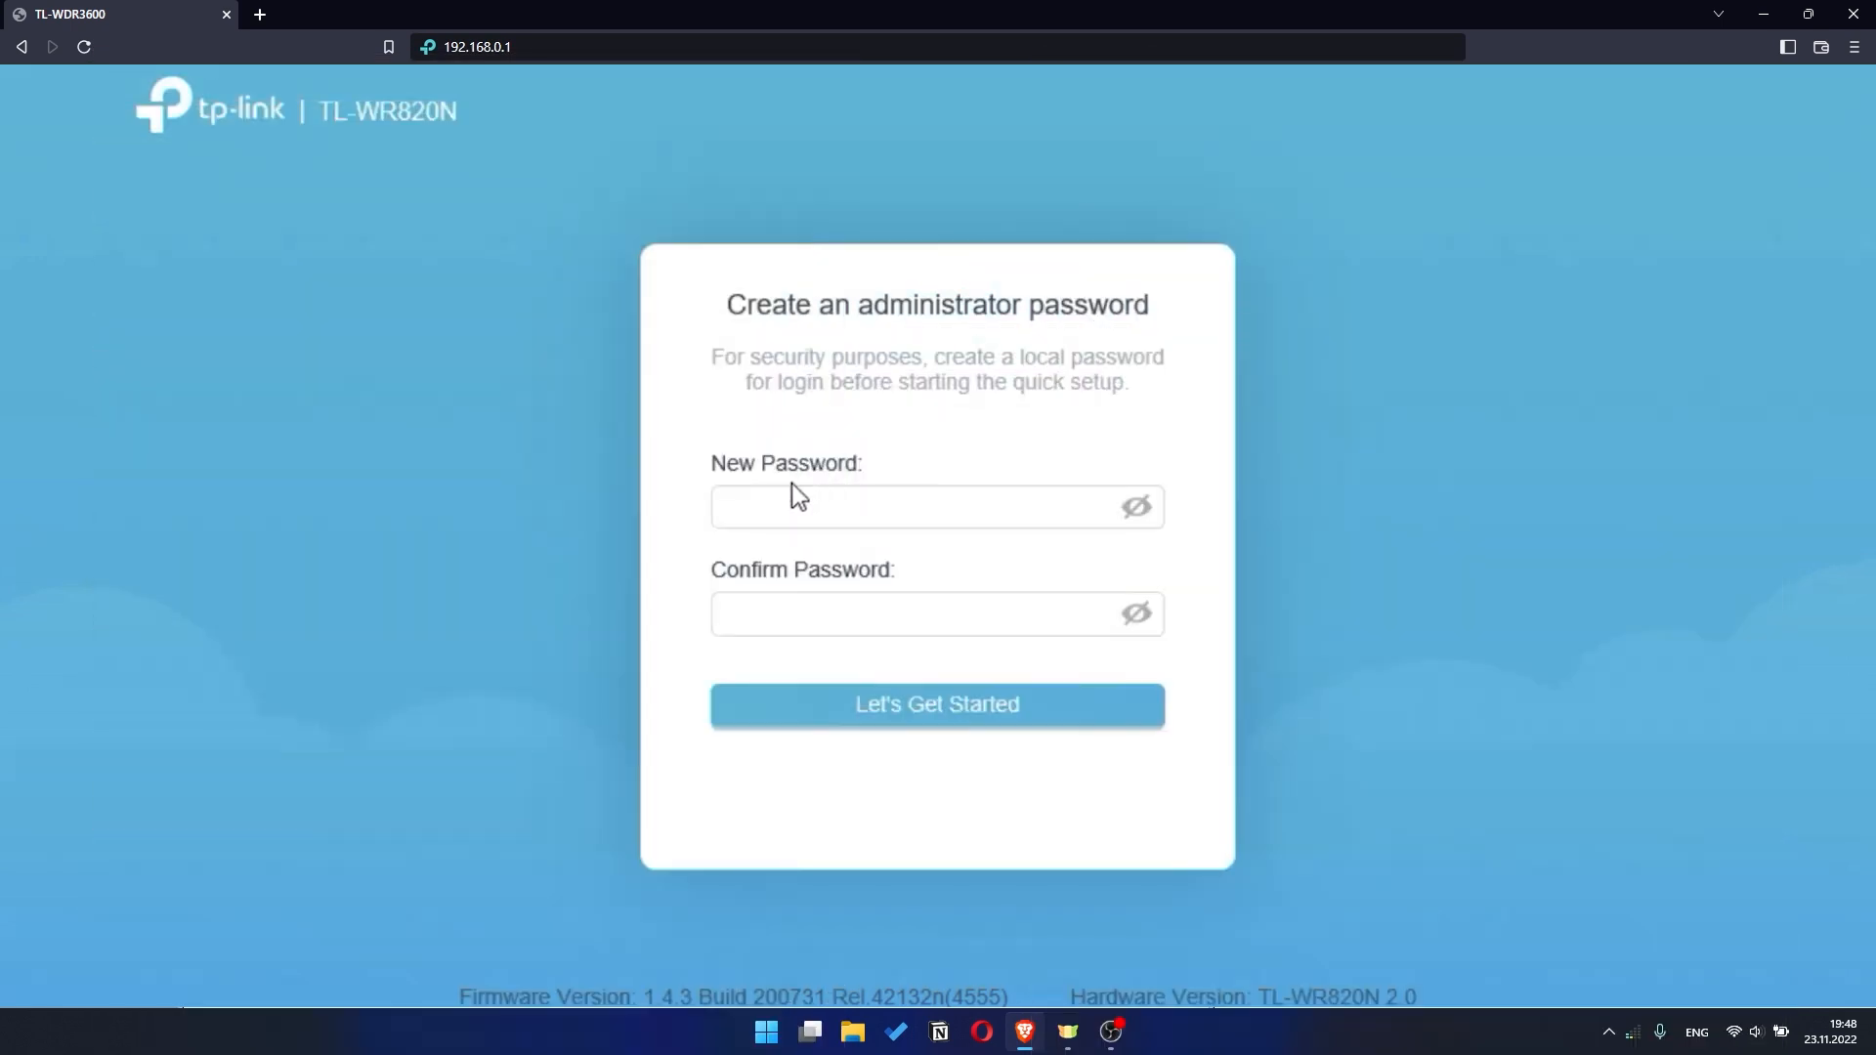
Step: Create the router's administrator password, confirm it and start the quick setup
{"action": "left_click", "coordinate": [786, 498]}
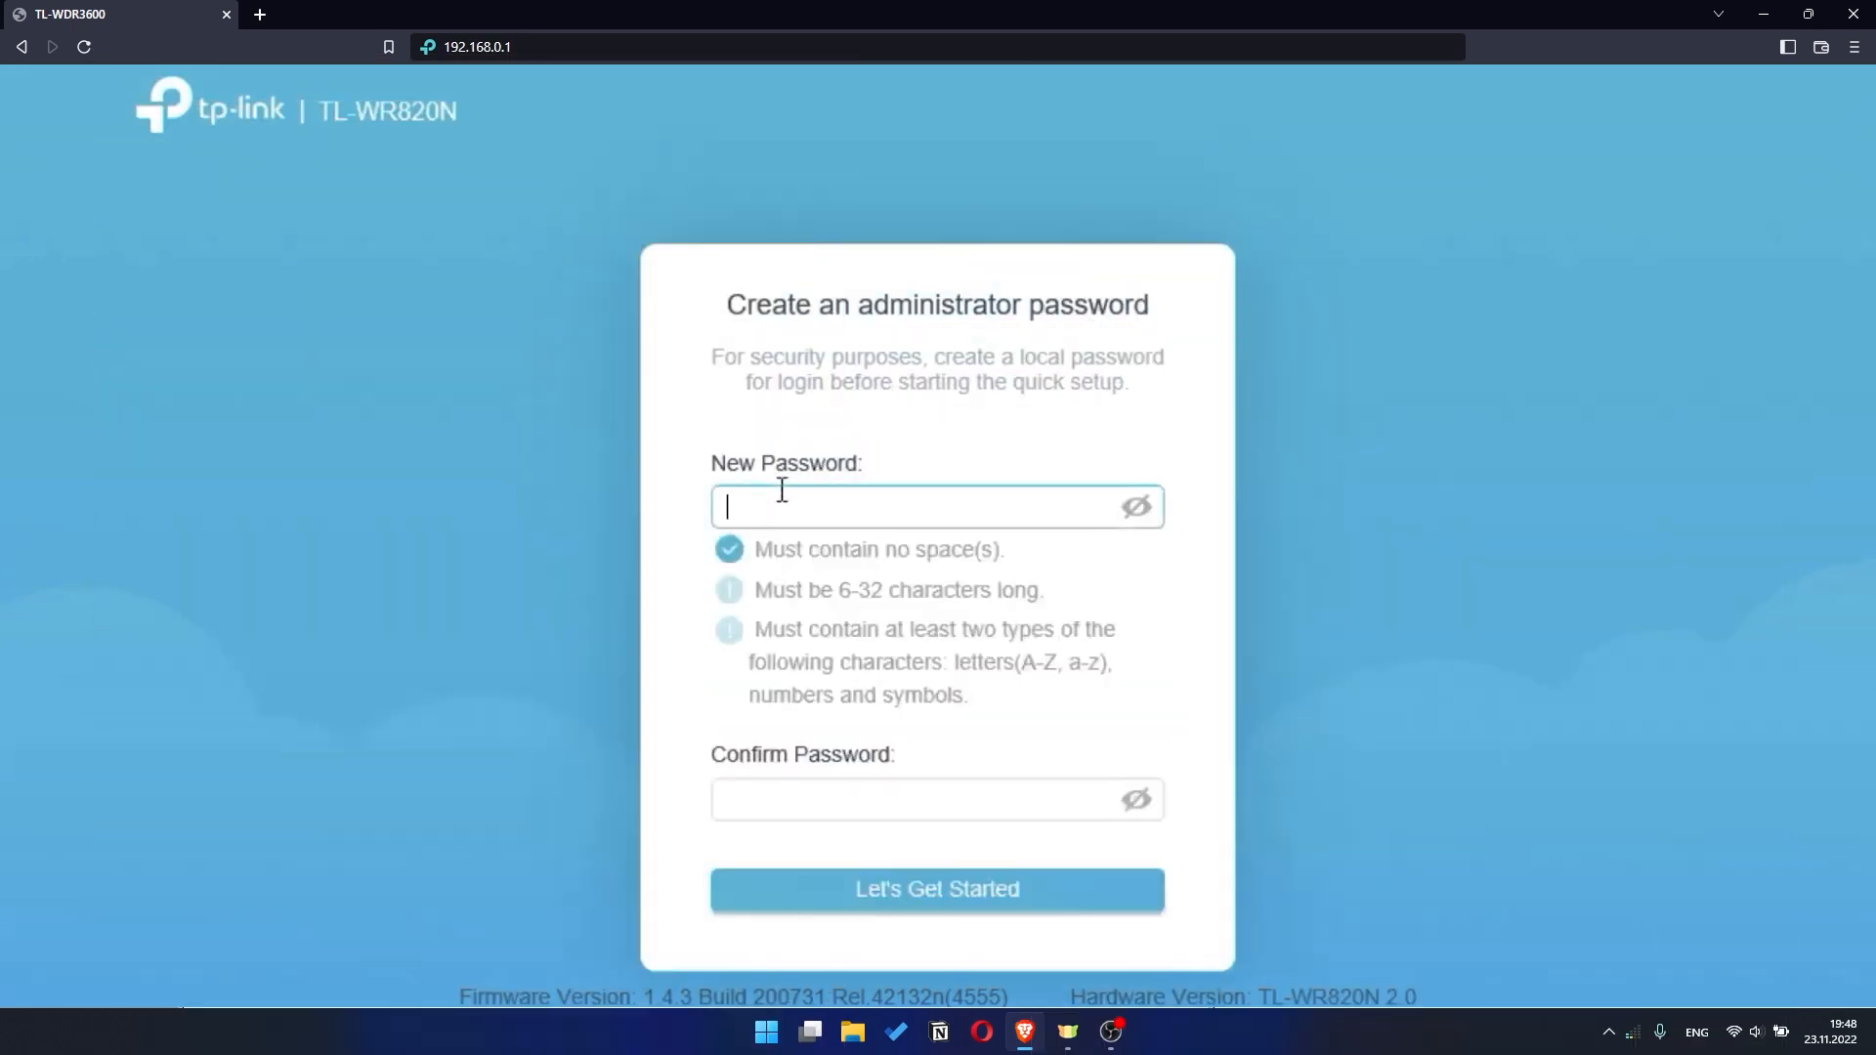
{"action": "type", "text": "•••••••••"}
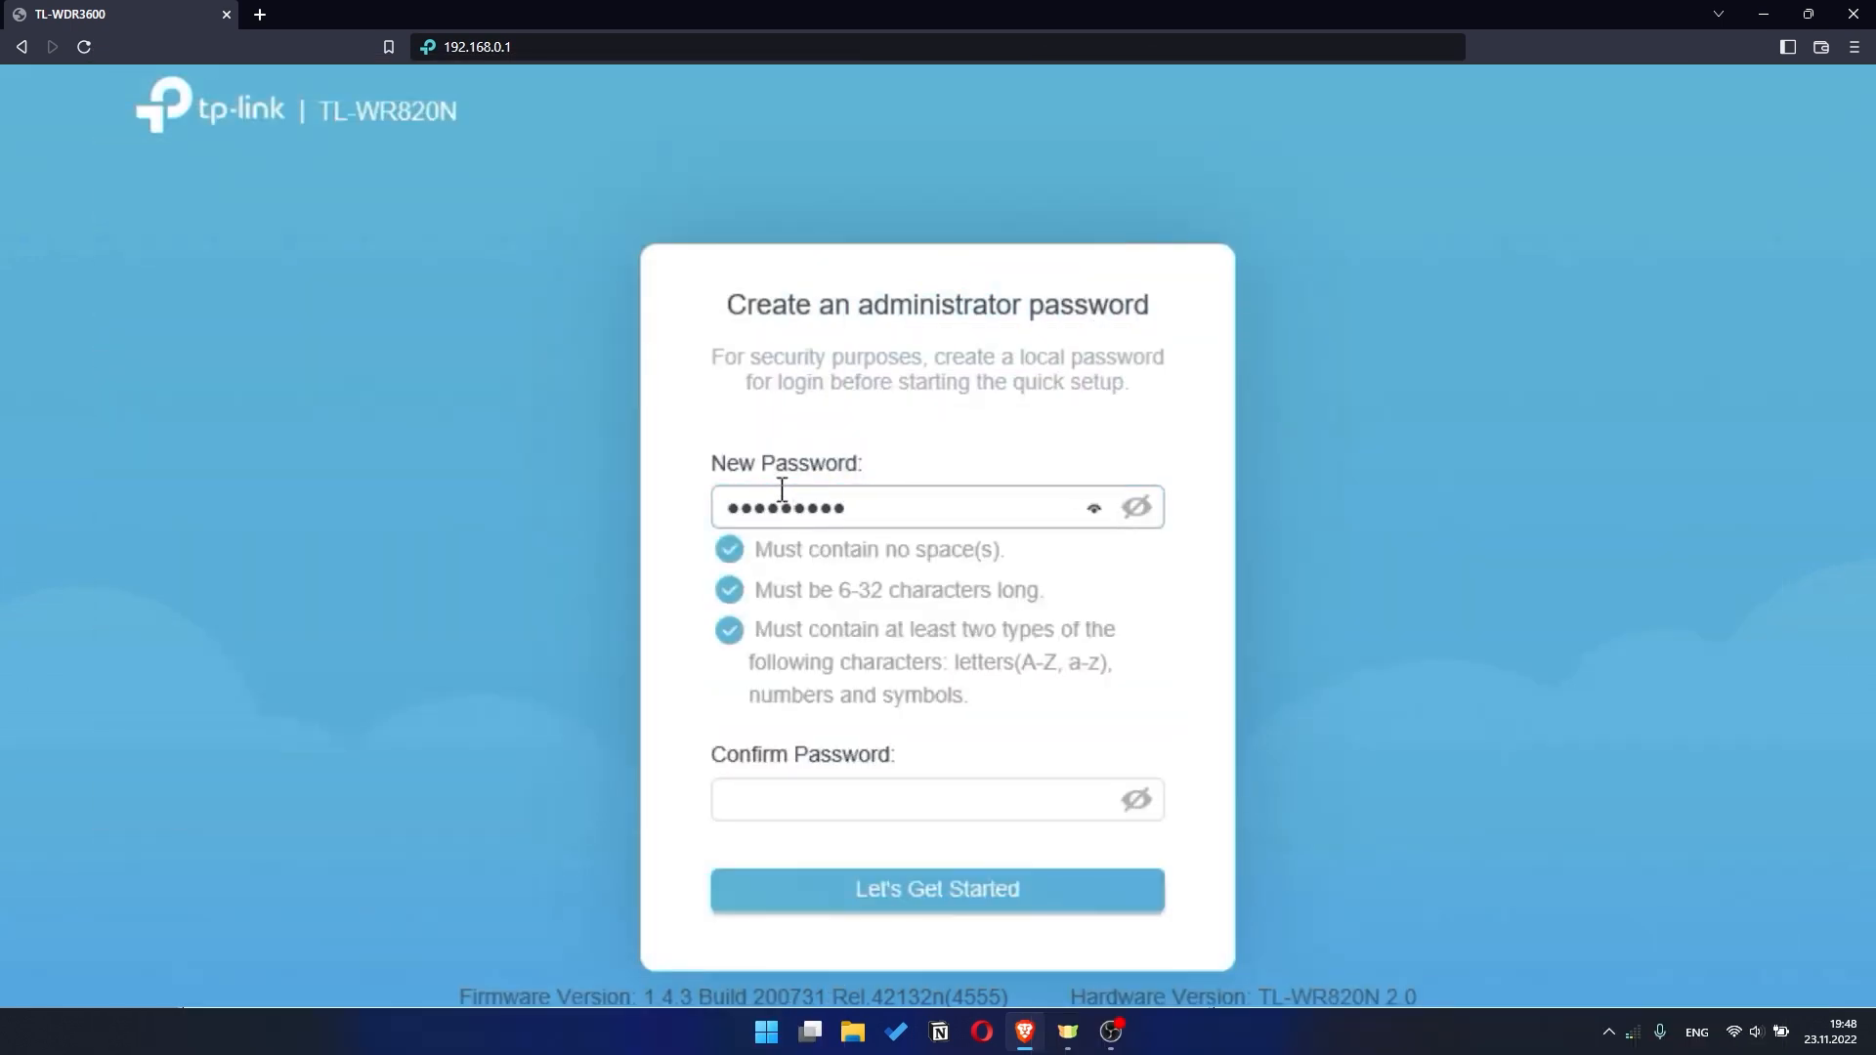
{"action": "left_click", "coordinate": [796, 798]}
{"action": "type", "text": "••••••••"}
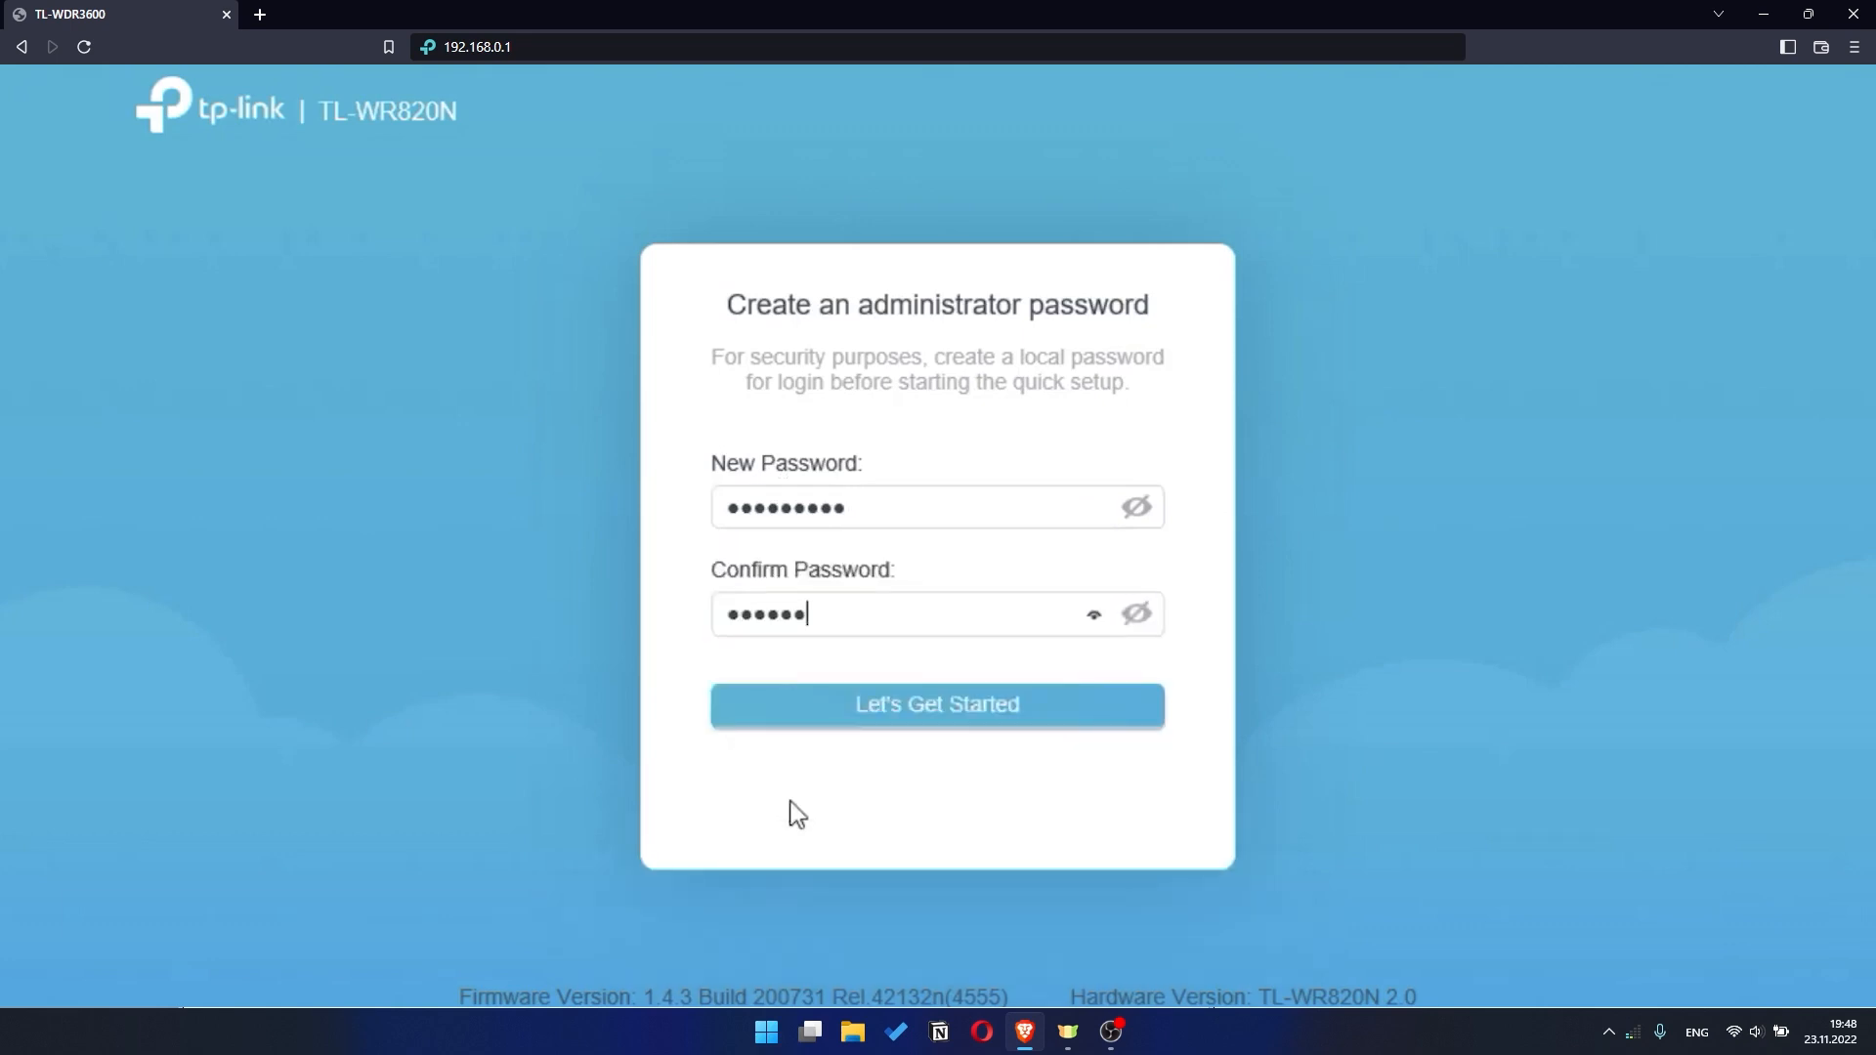
{"action": "type", "text": "••"}
{"action": "left_click", "coordinate": [972, 727]}
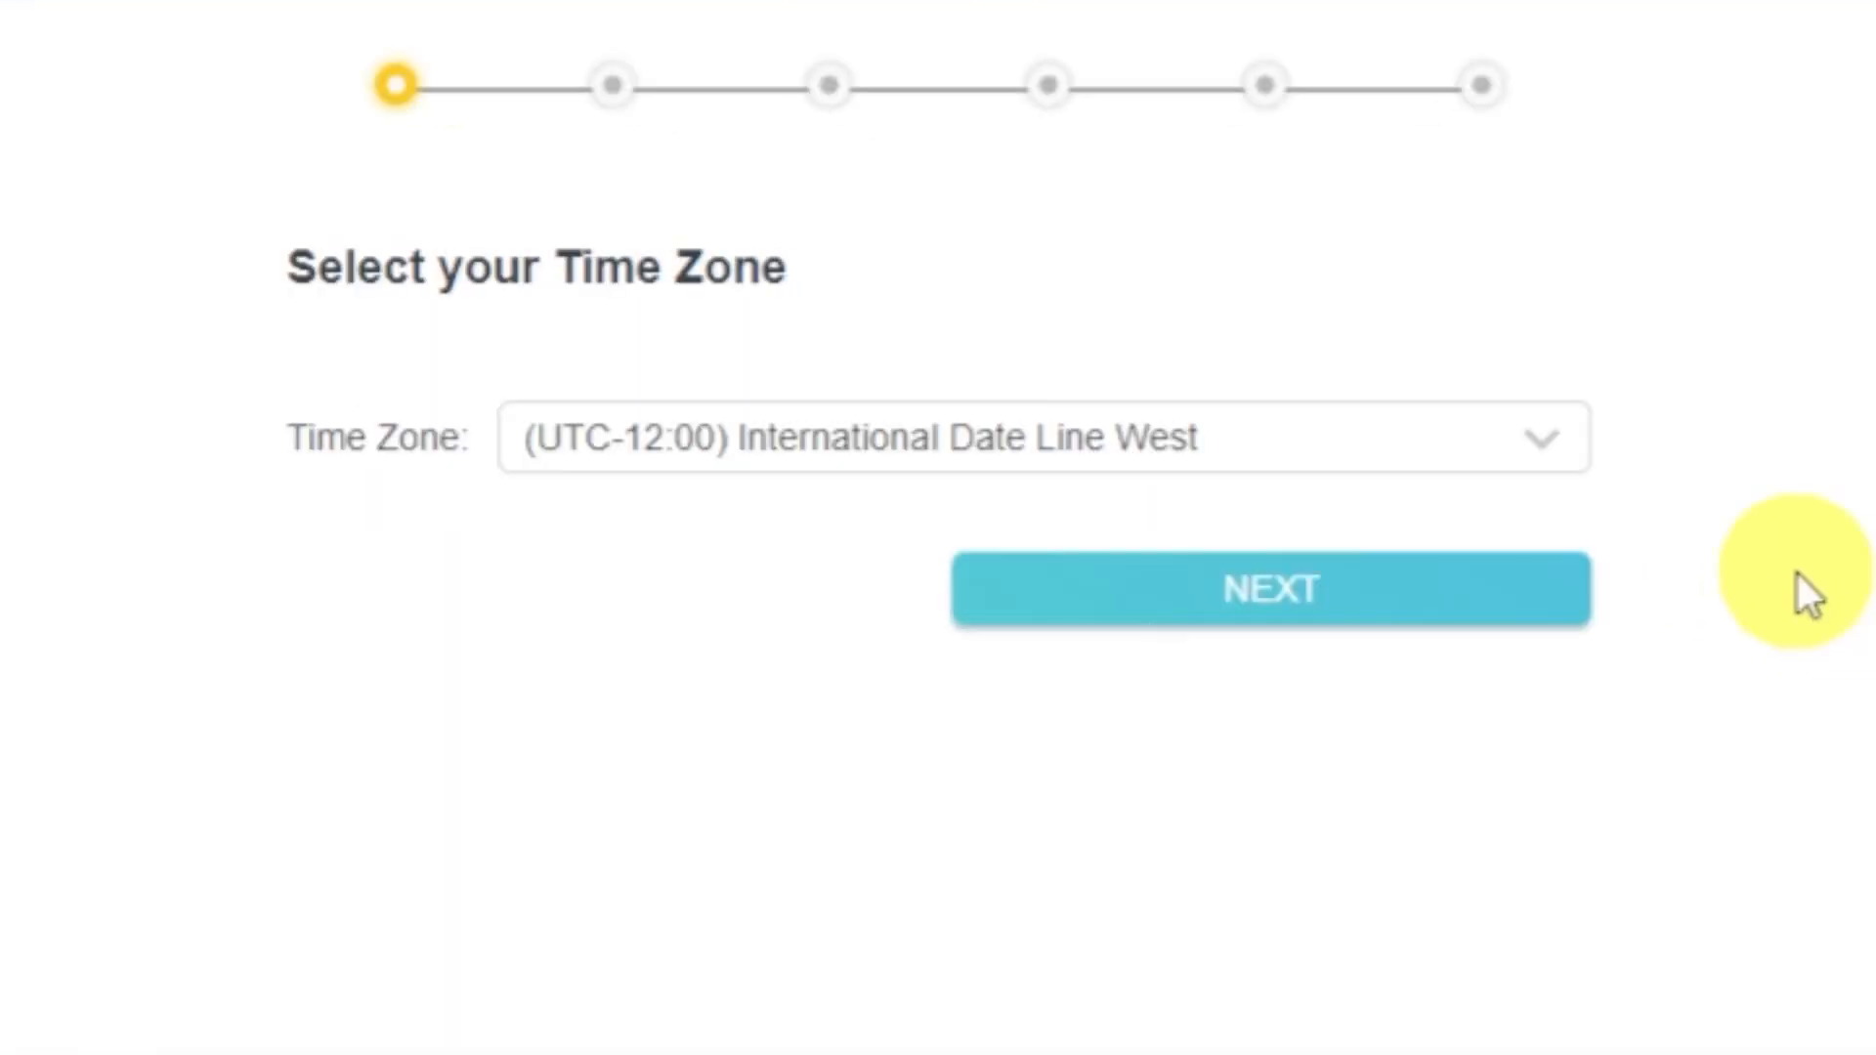
Step: Check the available time zones, keep (UTC-12:00) International Date Line West and continue the setup
{"action": "left_click", "coordinate": [1573, 458]}
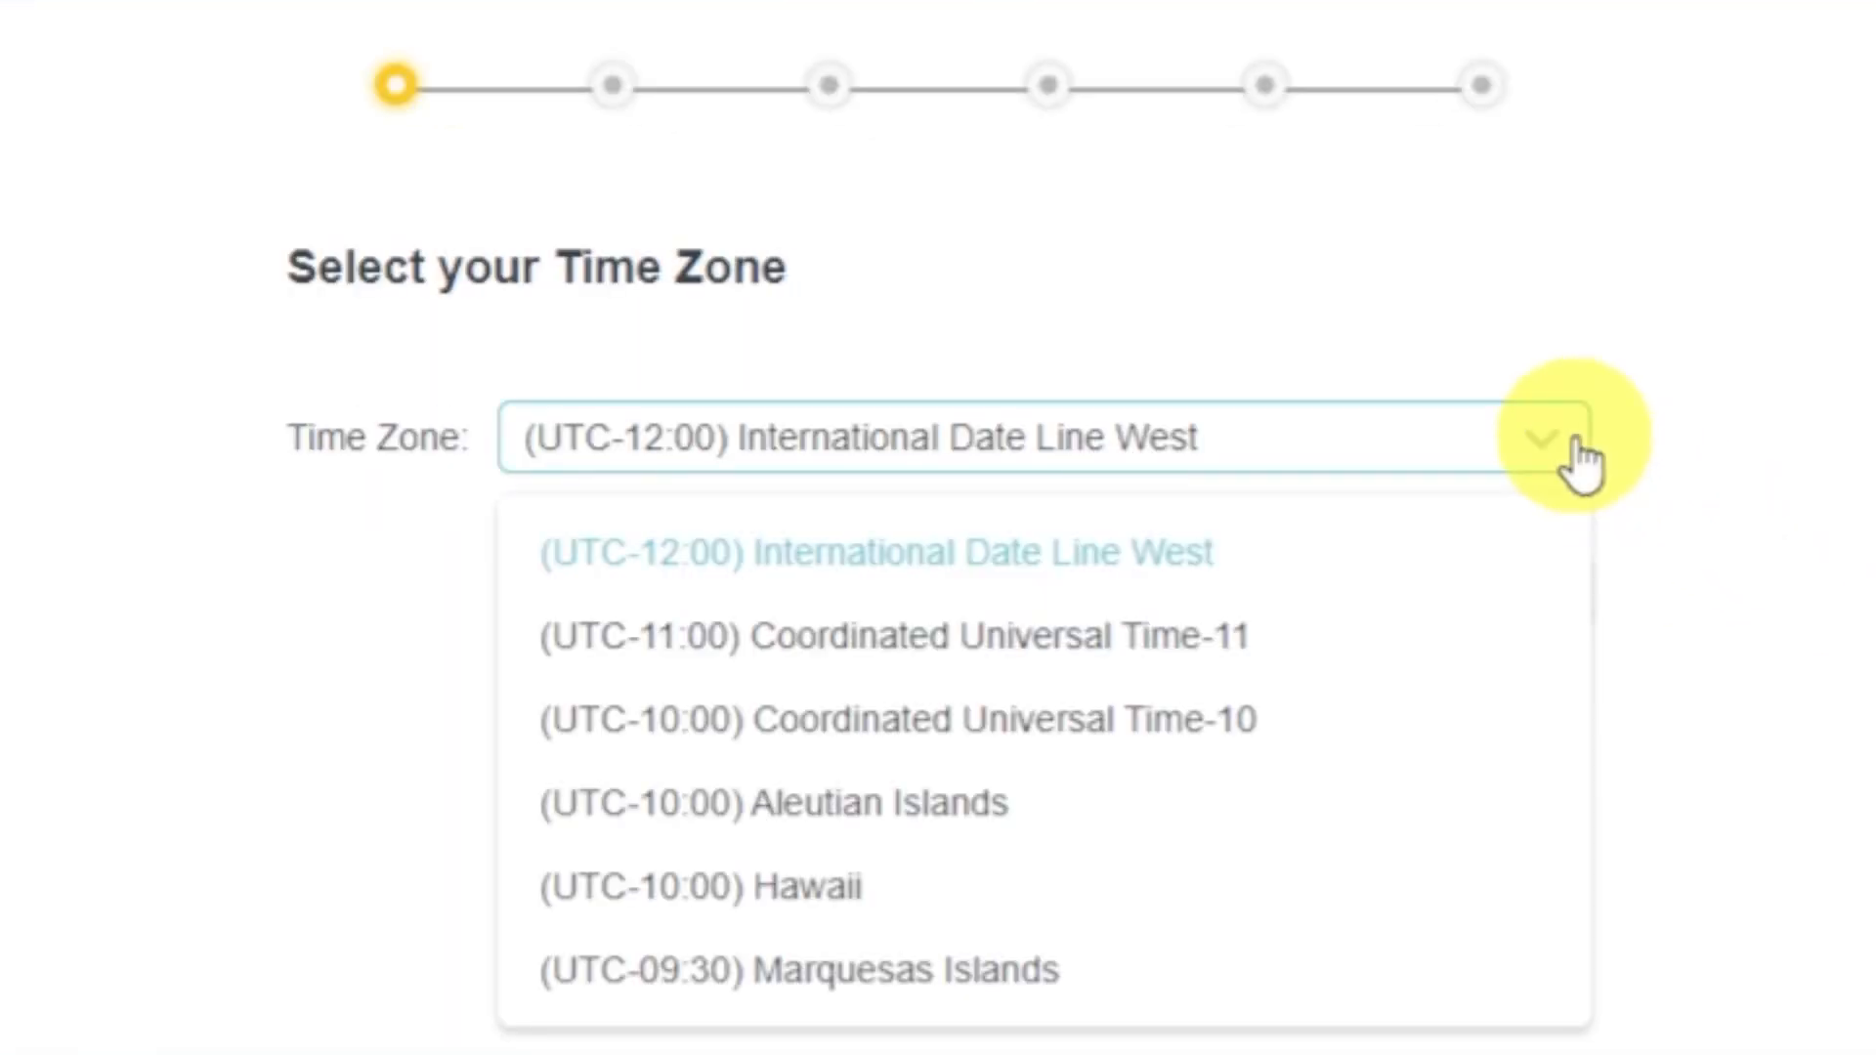
{"action": "left_click", "coordinate": [1574, 459]}
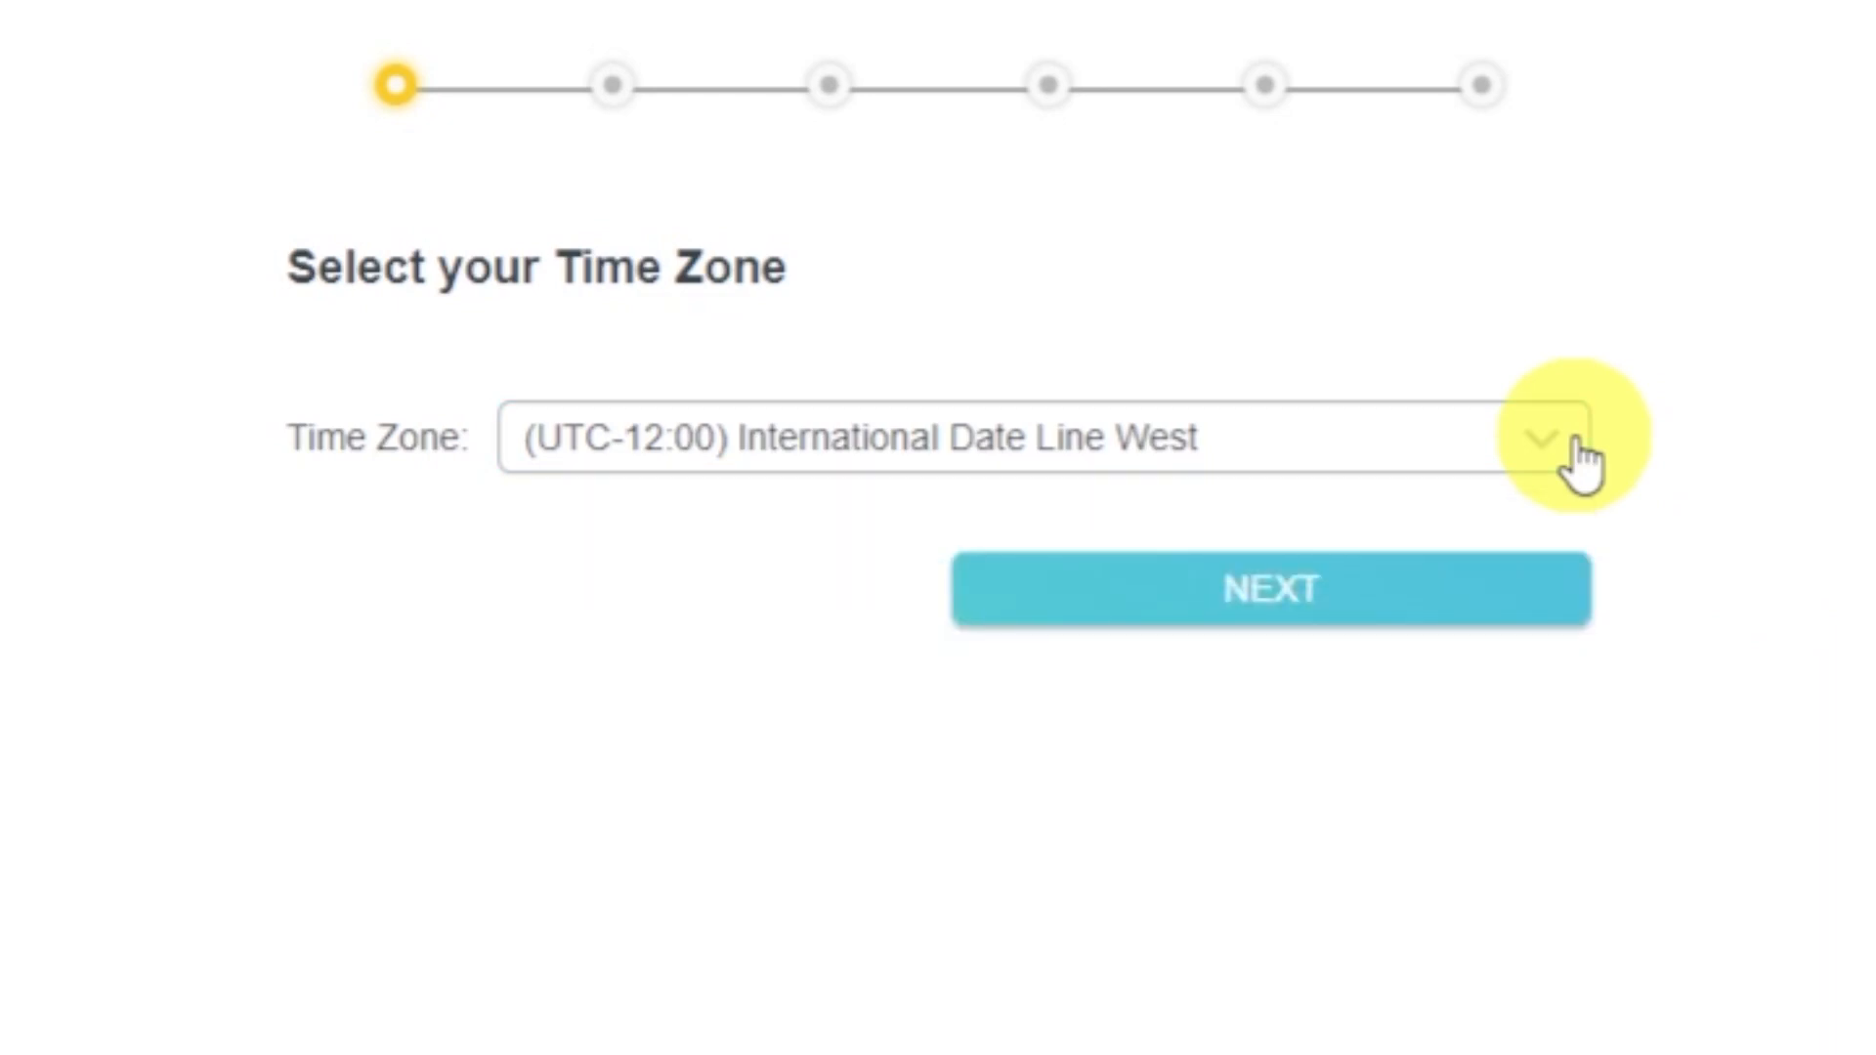
{"action": "left_click", "coordinate": [1520, 598]}
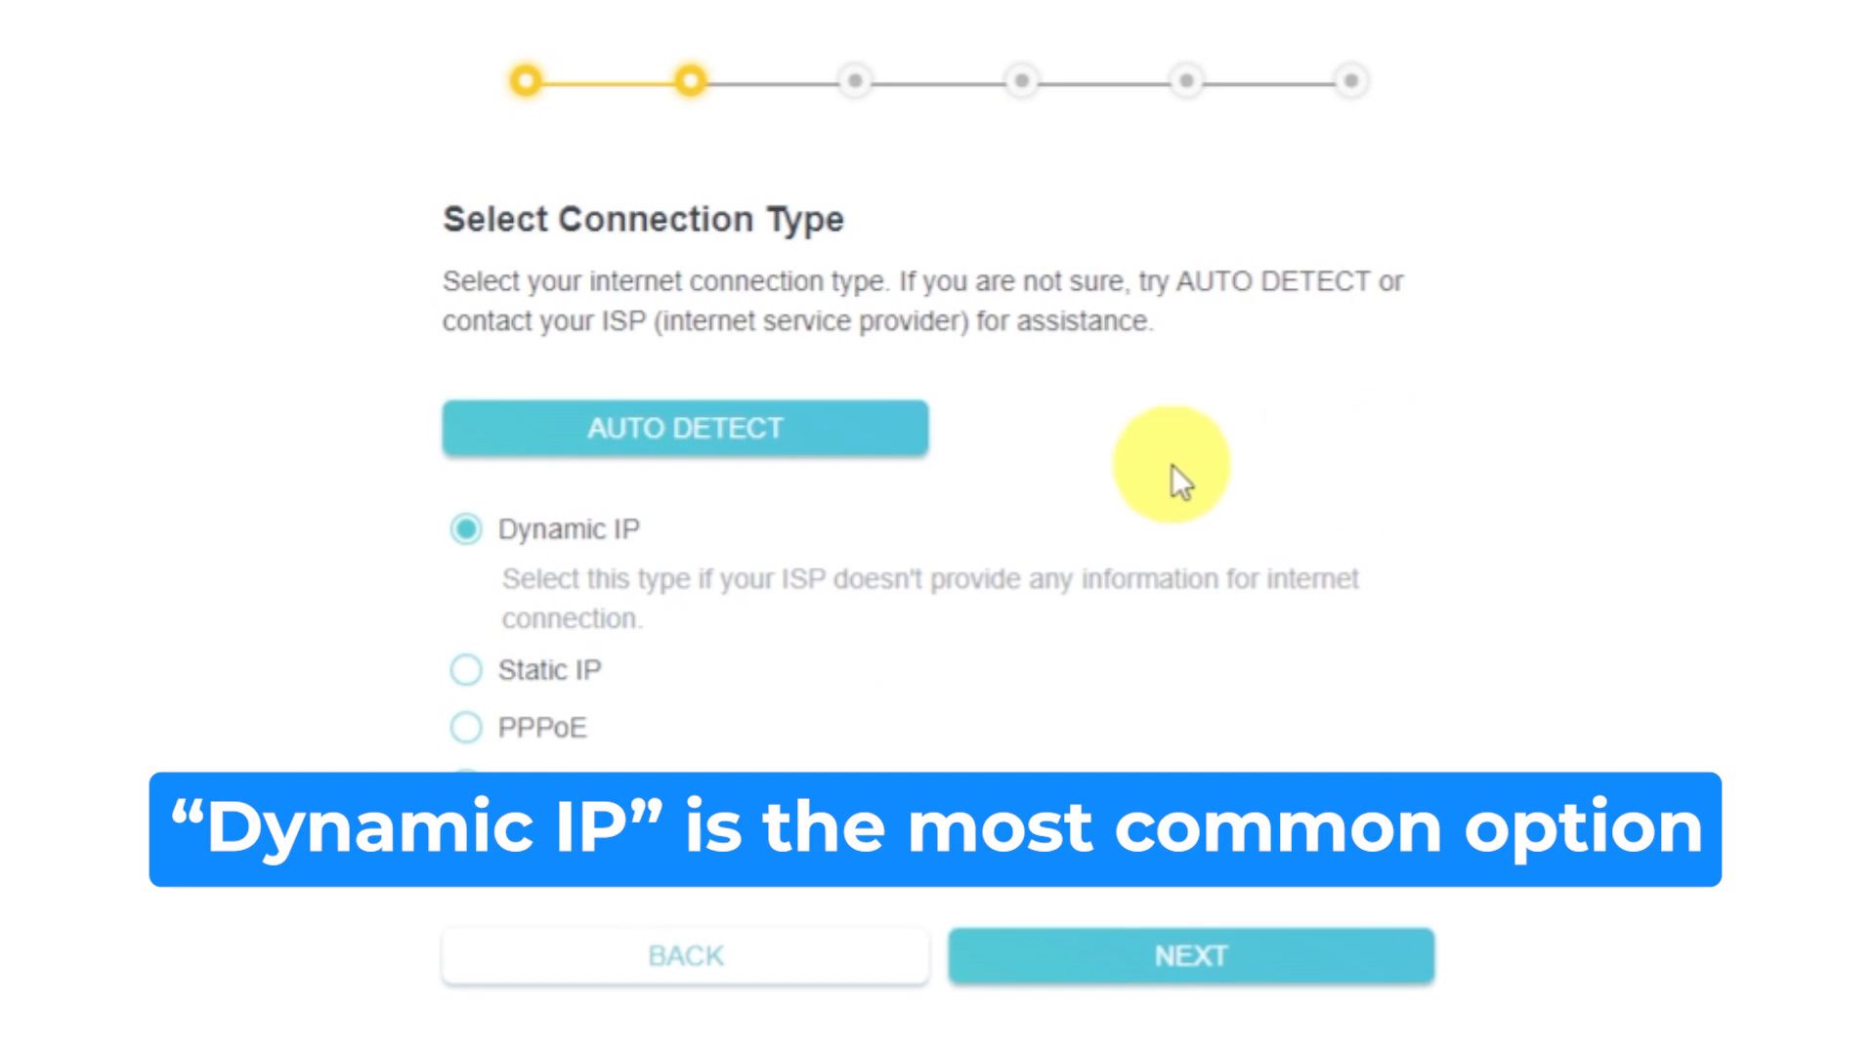
Step: Auto-detect the internet connection type, choose Dynamic IP and continue the setup
{"action": "left_click", "coordinate": [860, 430]}
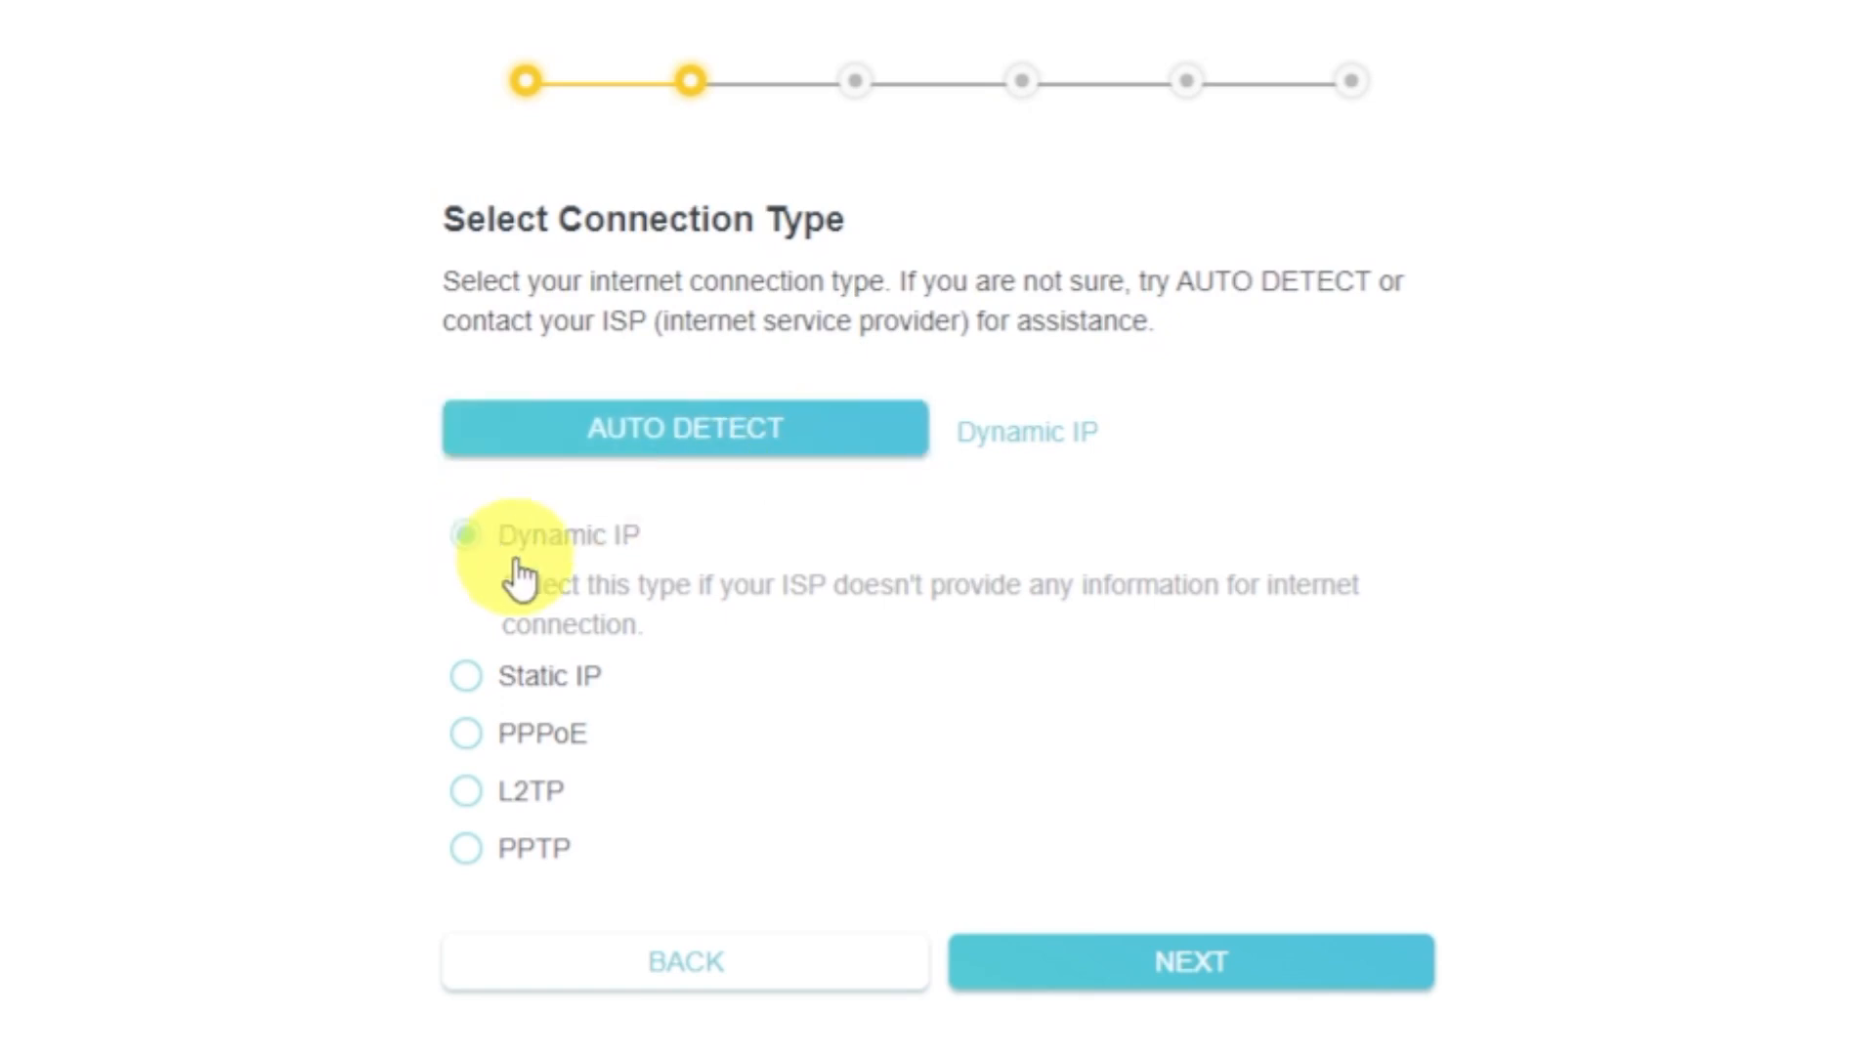
{"action": "left_click", "coordinate": [465, 540]}
{"action": "left_click", "coordinate": [1306, 990]}
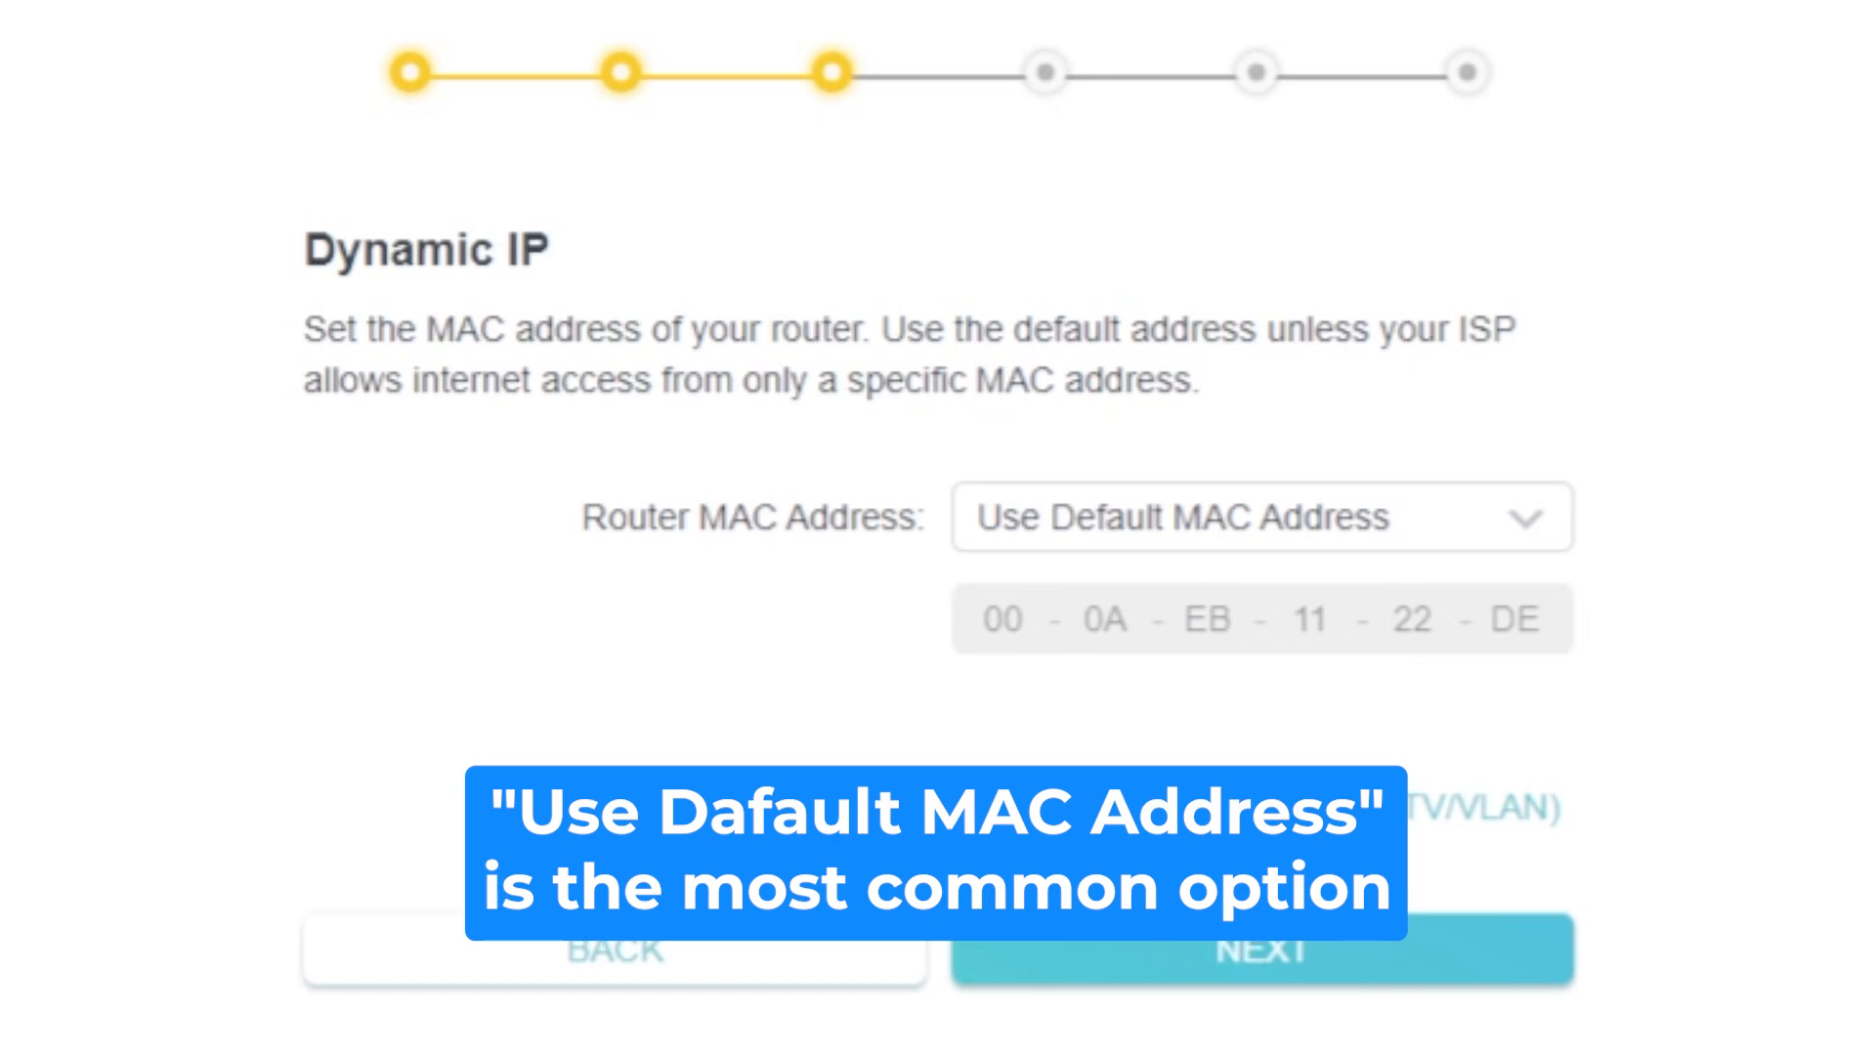
Step: Review the router MAC address options, keep Use Default MAC Address and continue the setup
{"action": "left_click", "coordinate": [1558, 553]}
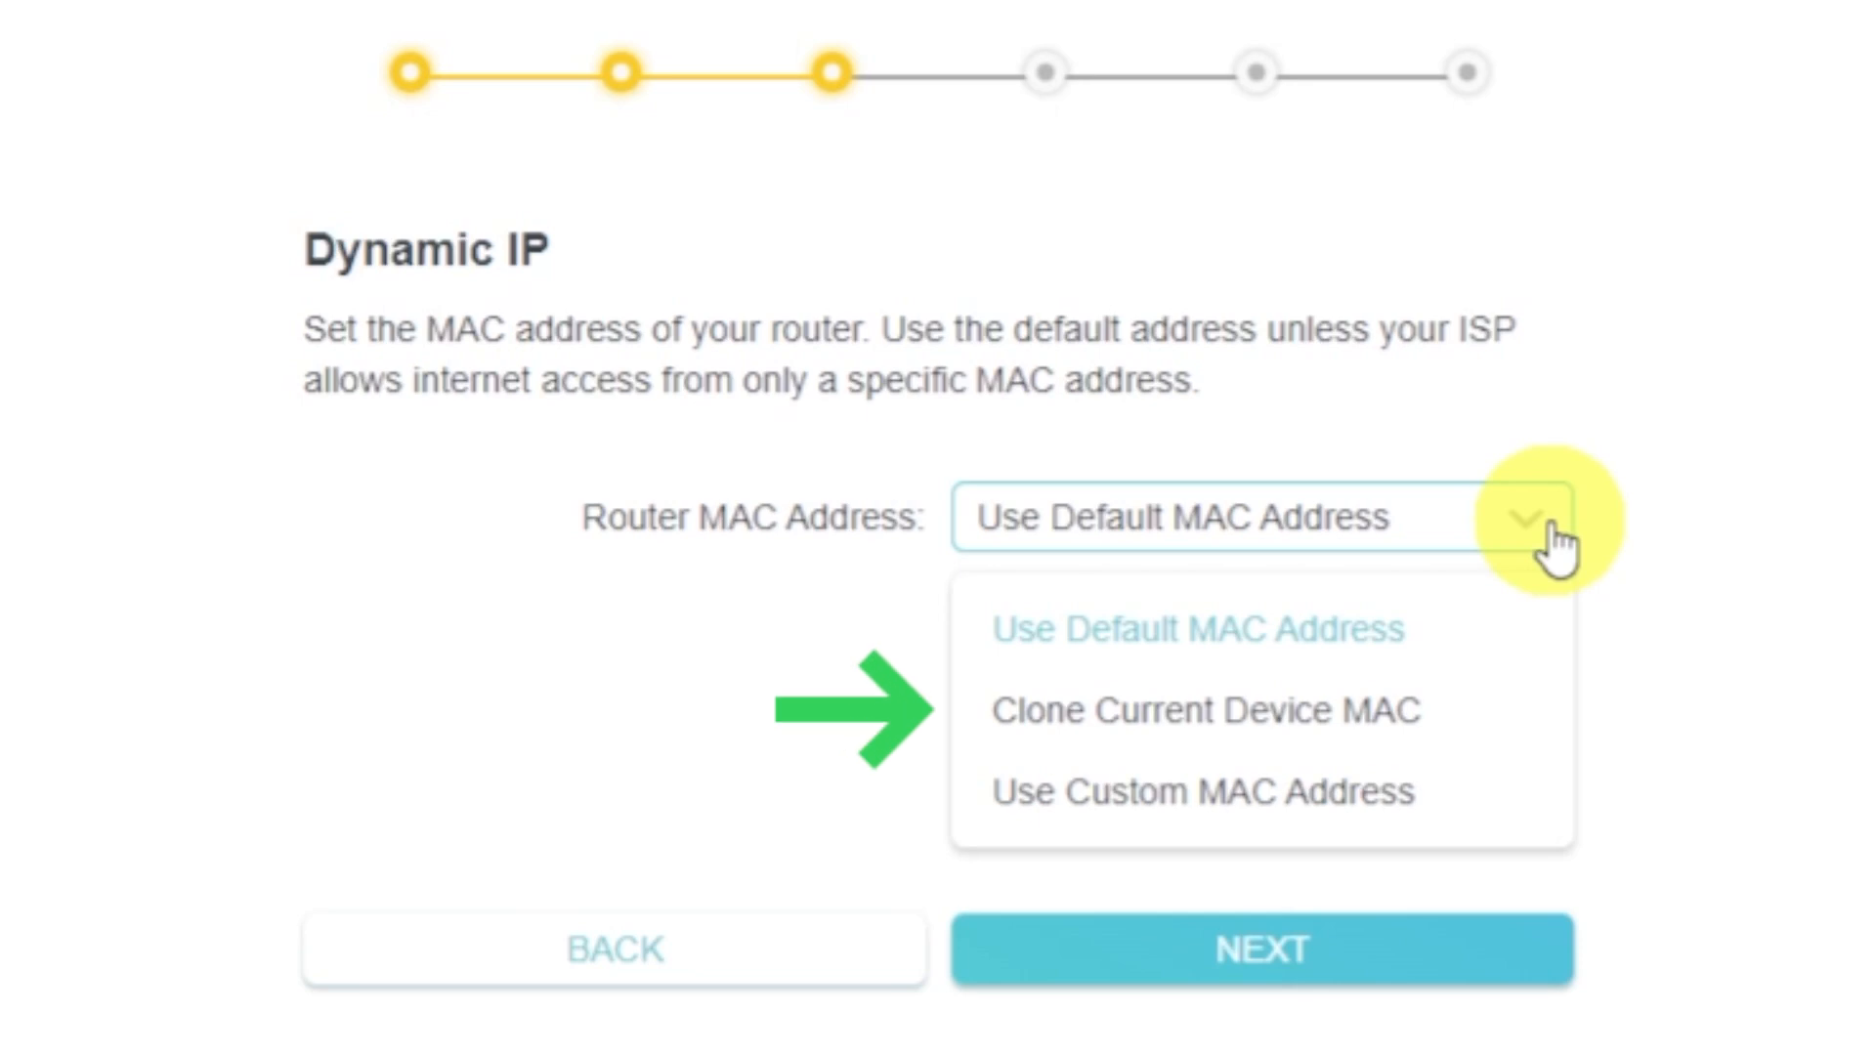
{"action": "left_click", "coordinate": [1552, 540]}
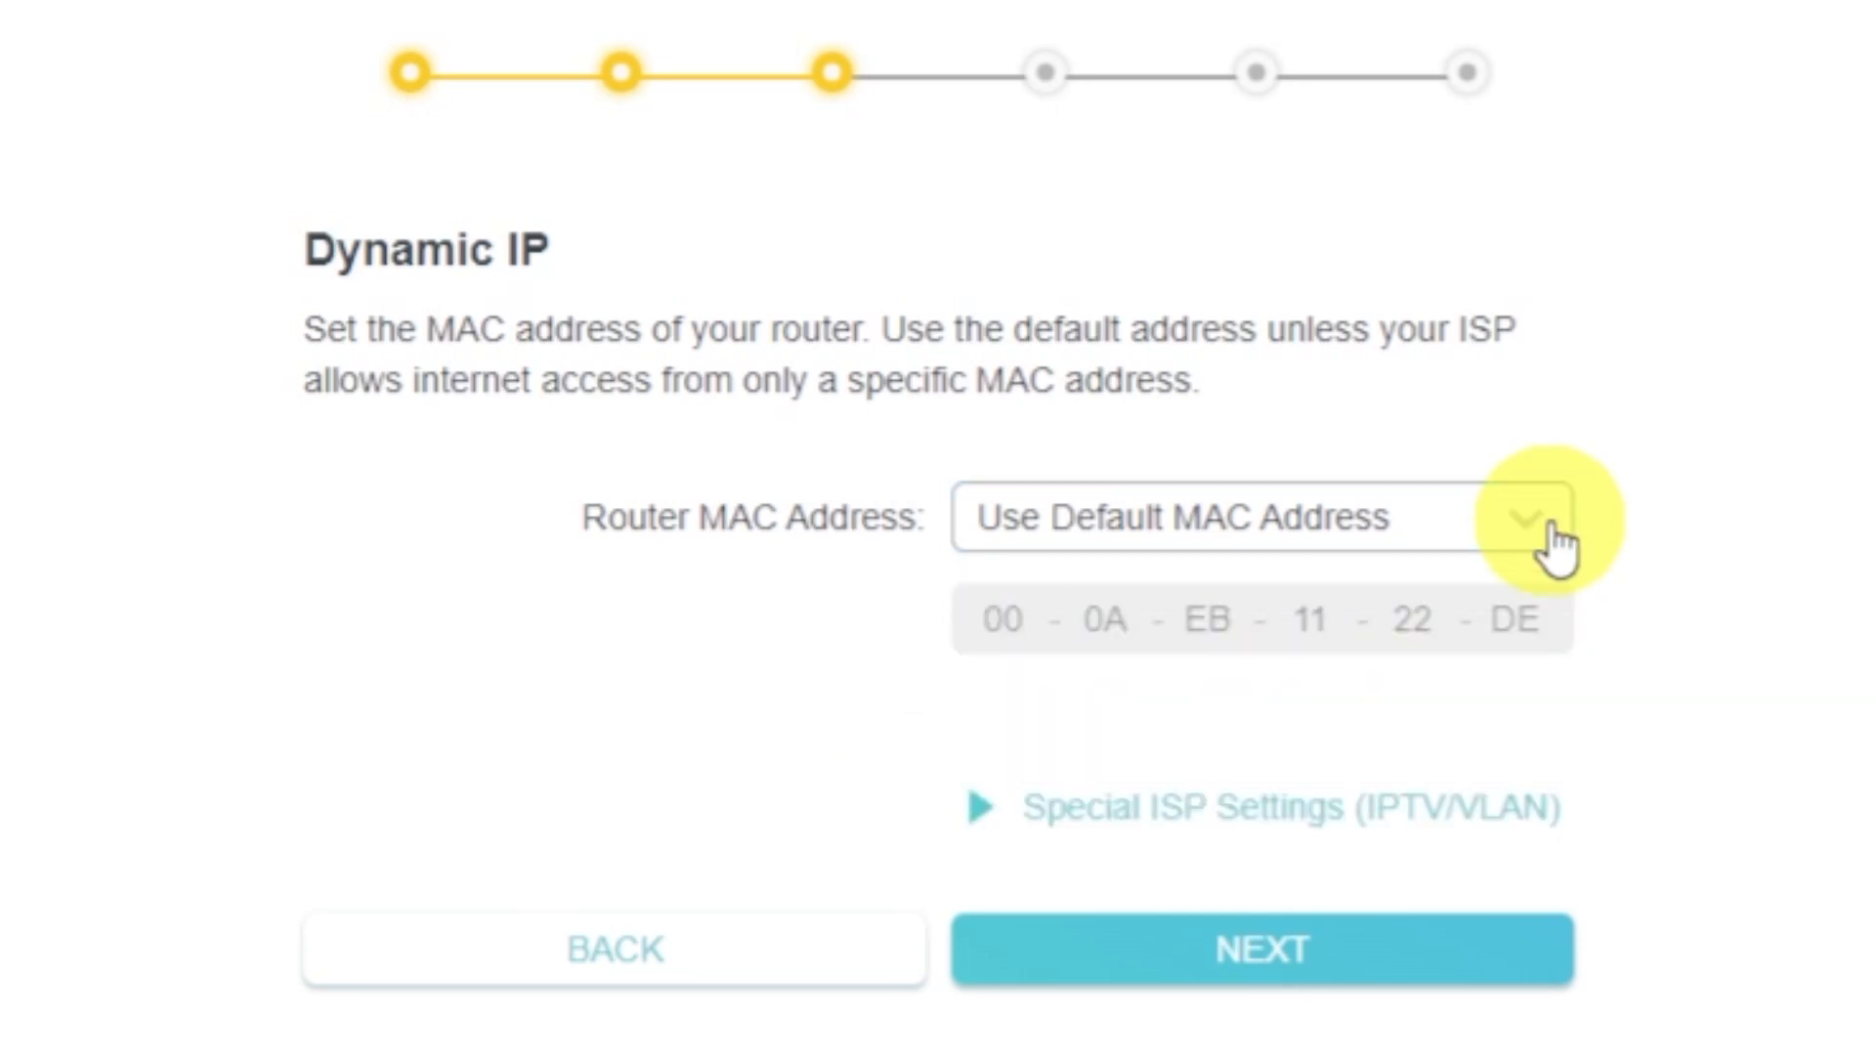
{"action": "left_click", "coordinate": [1473, 956]}
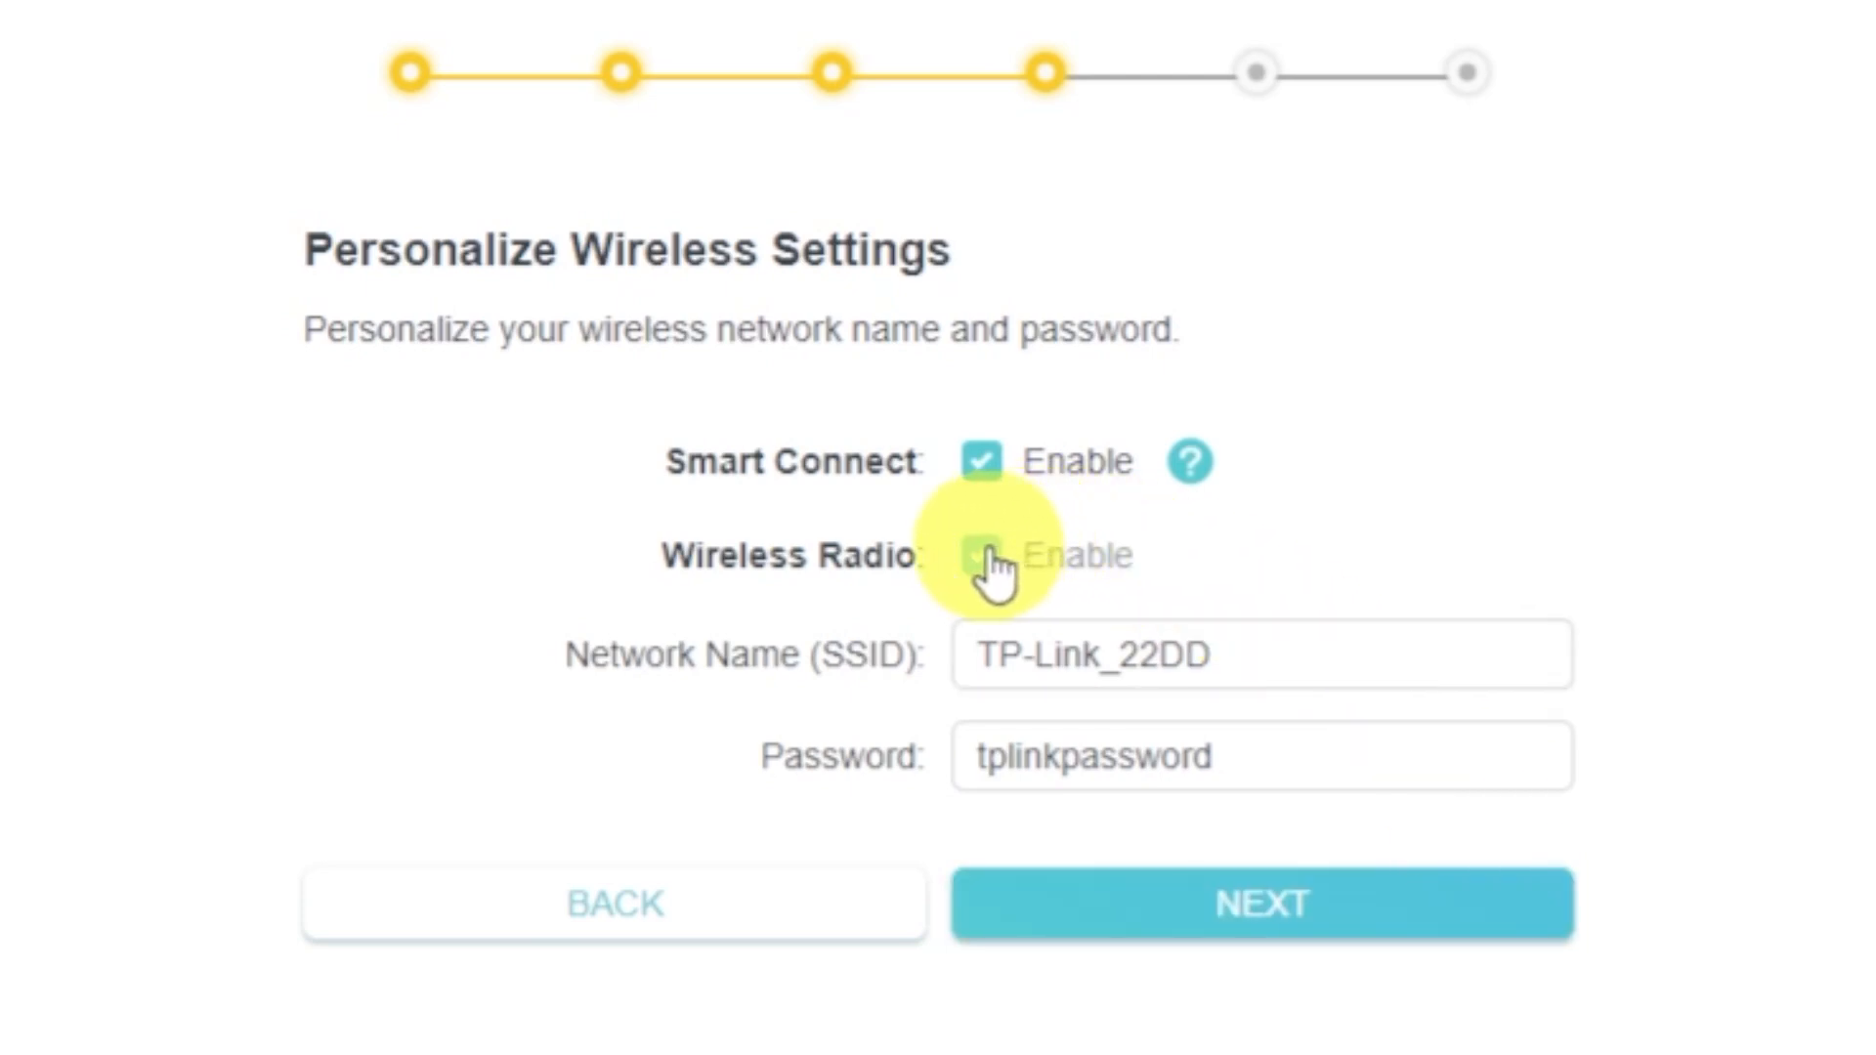
Step: Review the wireless network name and password fields, keep their default values and continue the setup
{"action": "left_click", "coordinate": [1345, 662]}
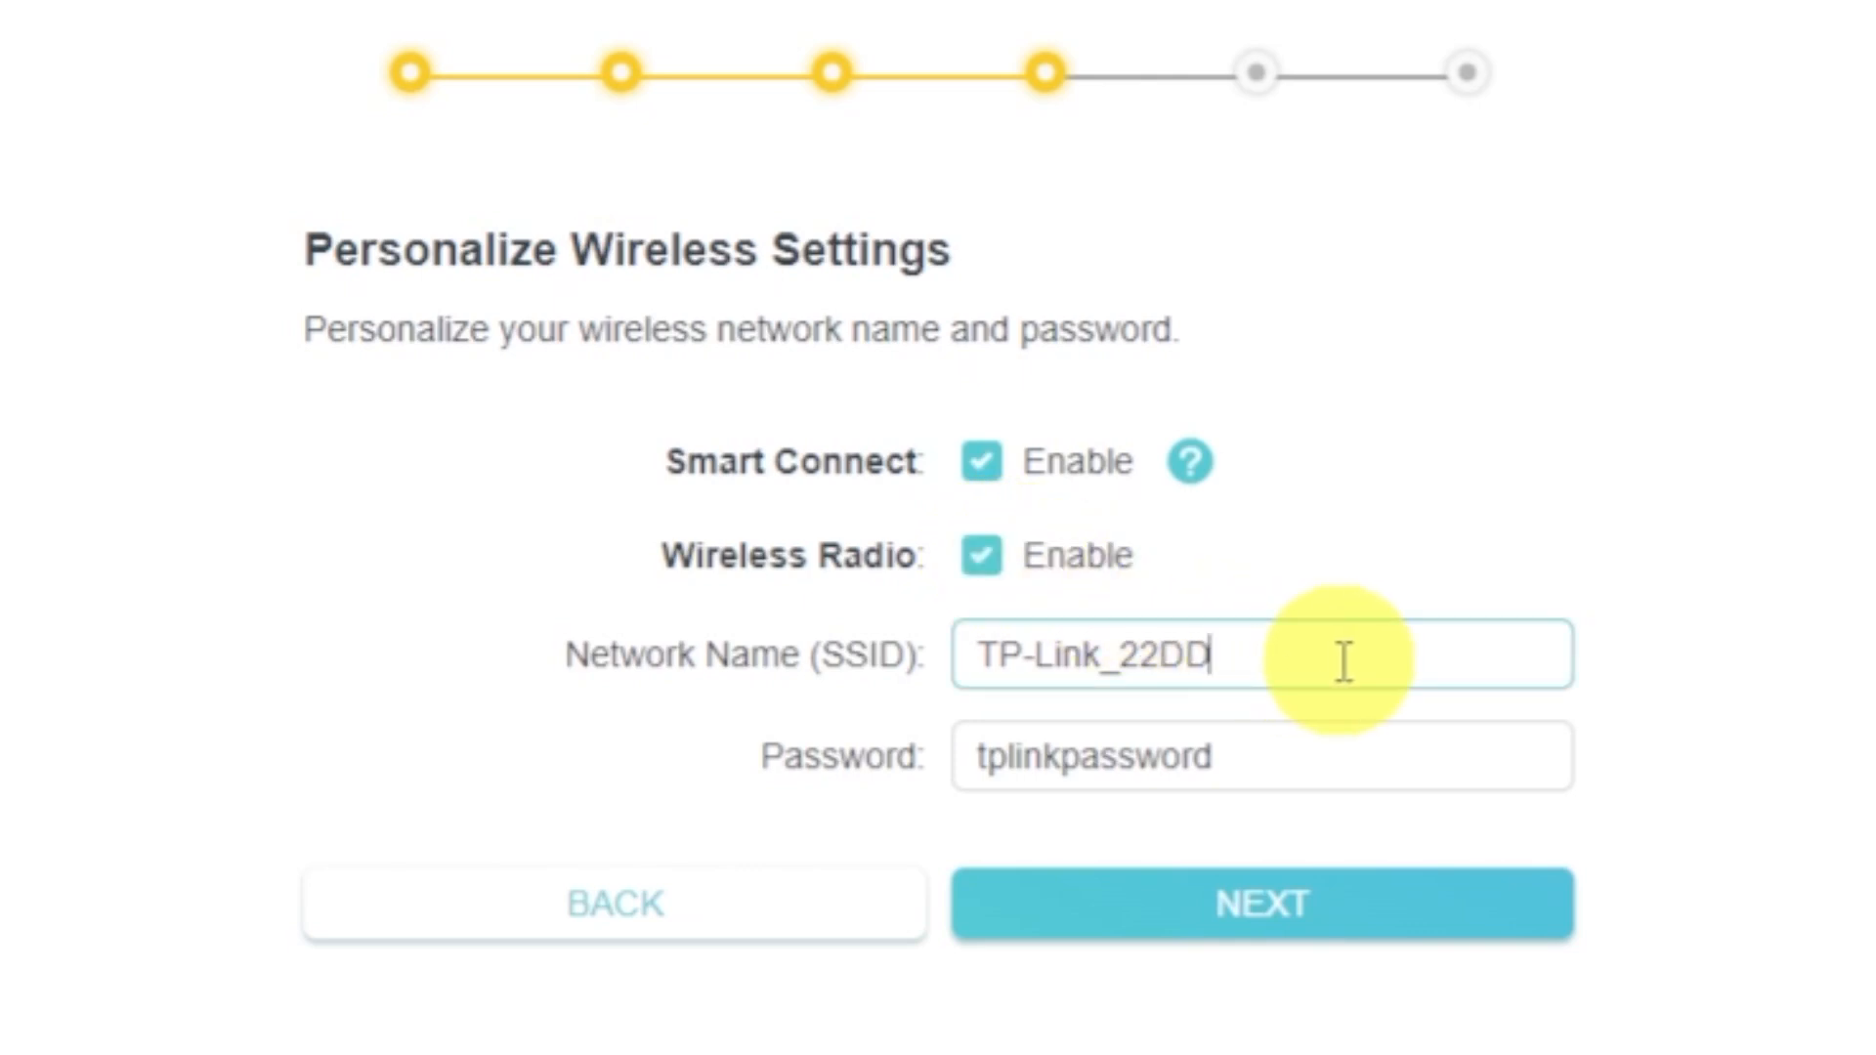
{"action": "left_click", "coordinate": [1331, 757]}
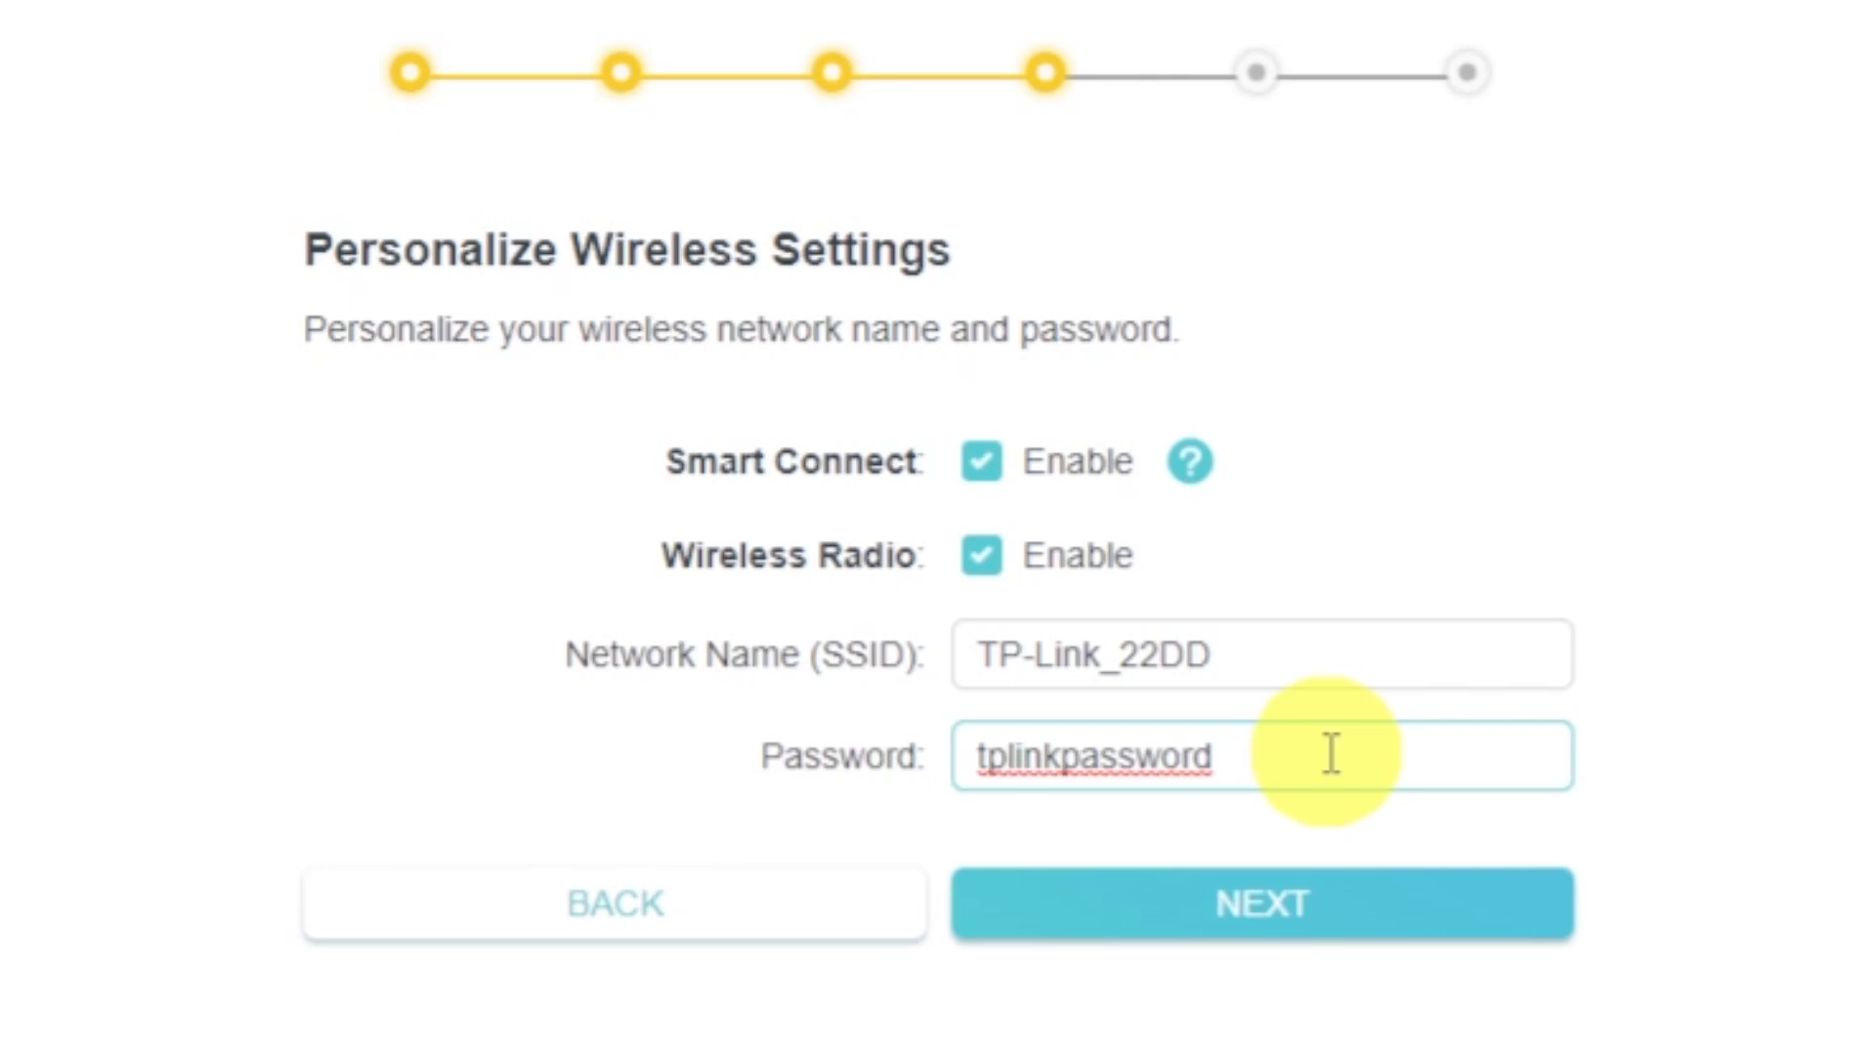
{"action": "left_click", "coordinate": [1321, 884]}
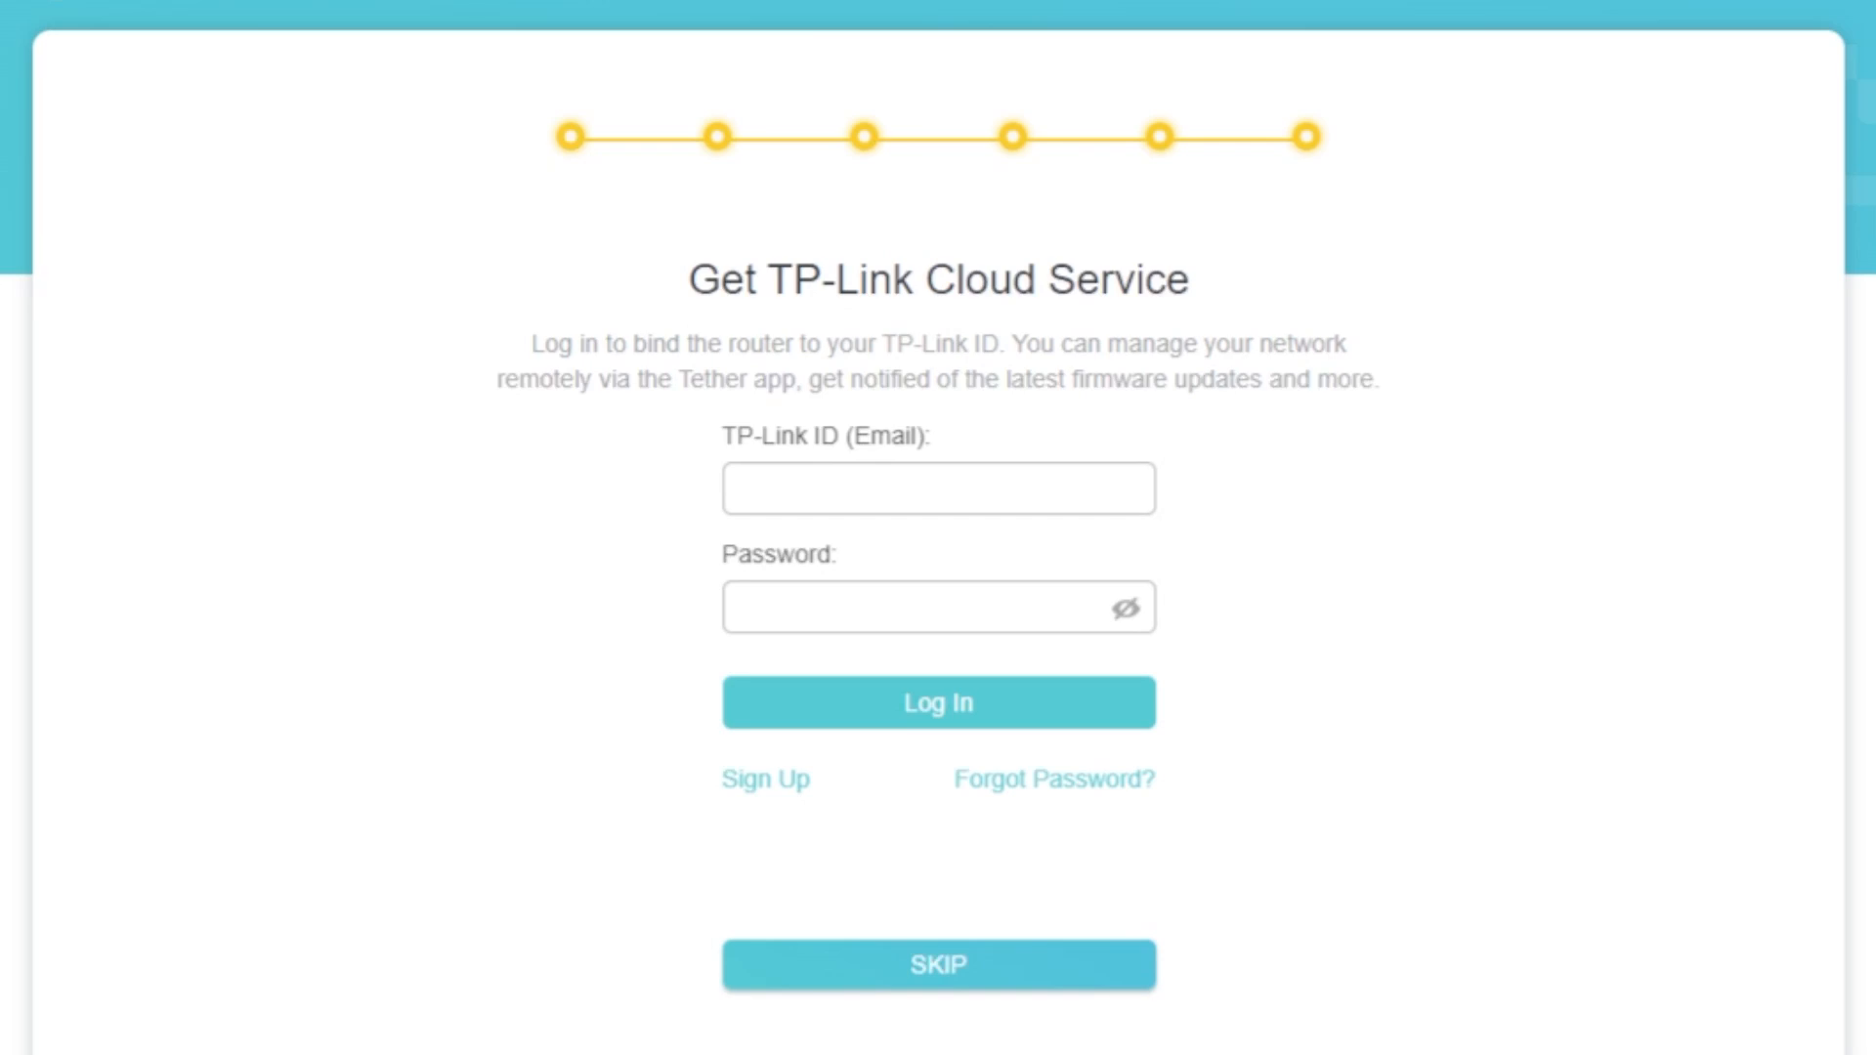
Step: Finish the quick setup, skipping the TP-Link Cloud login and the internet connection check
{"action": "left_click", "coordinate": [940, 970]}
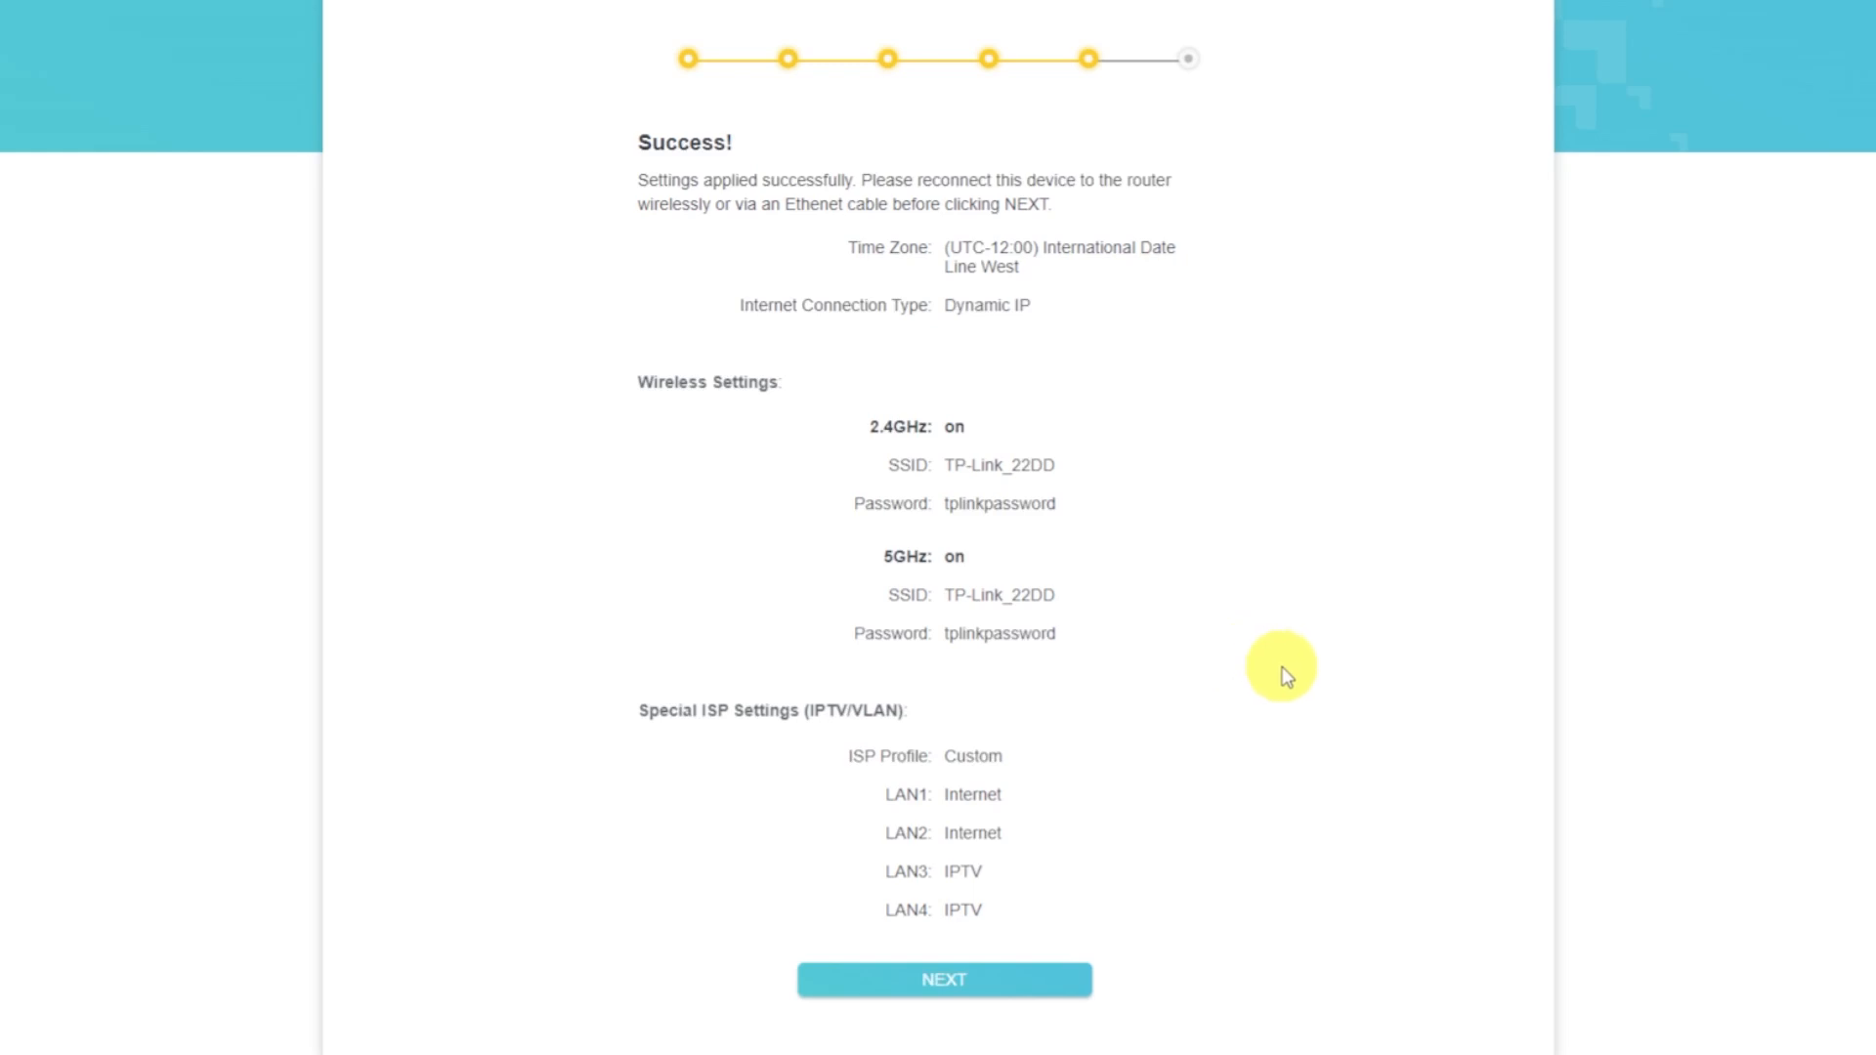
{"action": "left_click", "coordinate": [1051, 982]}
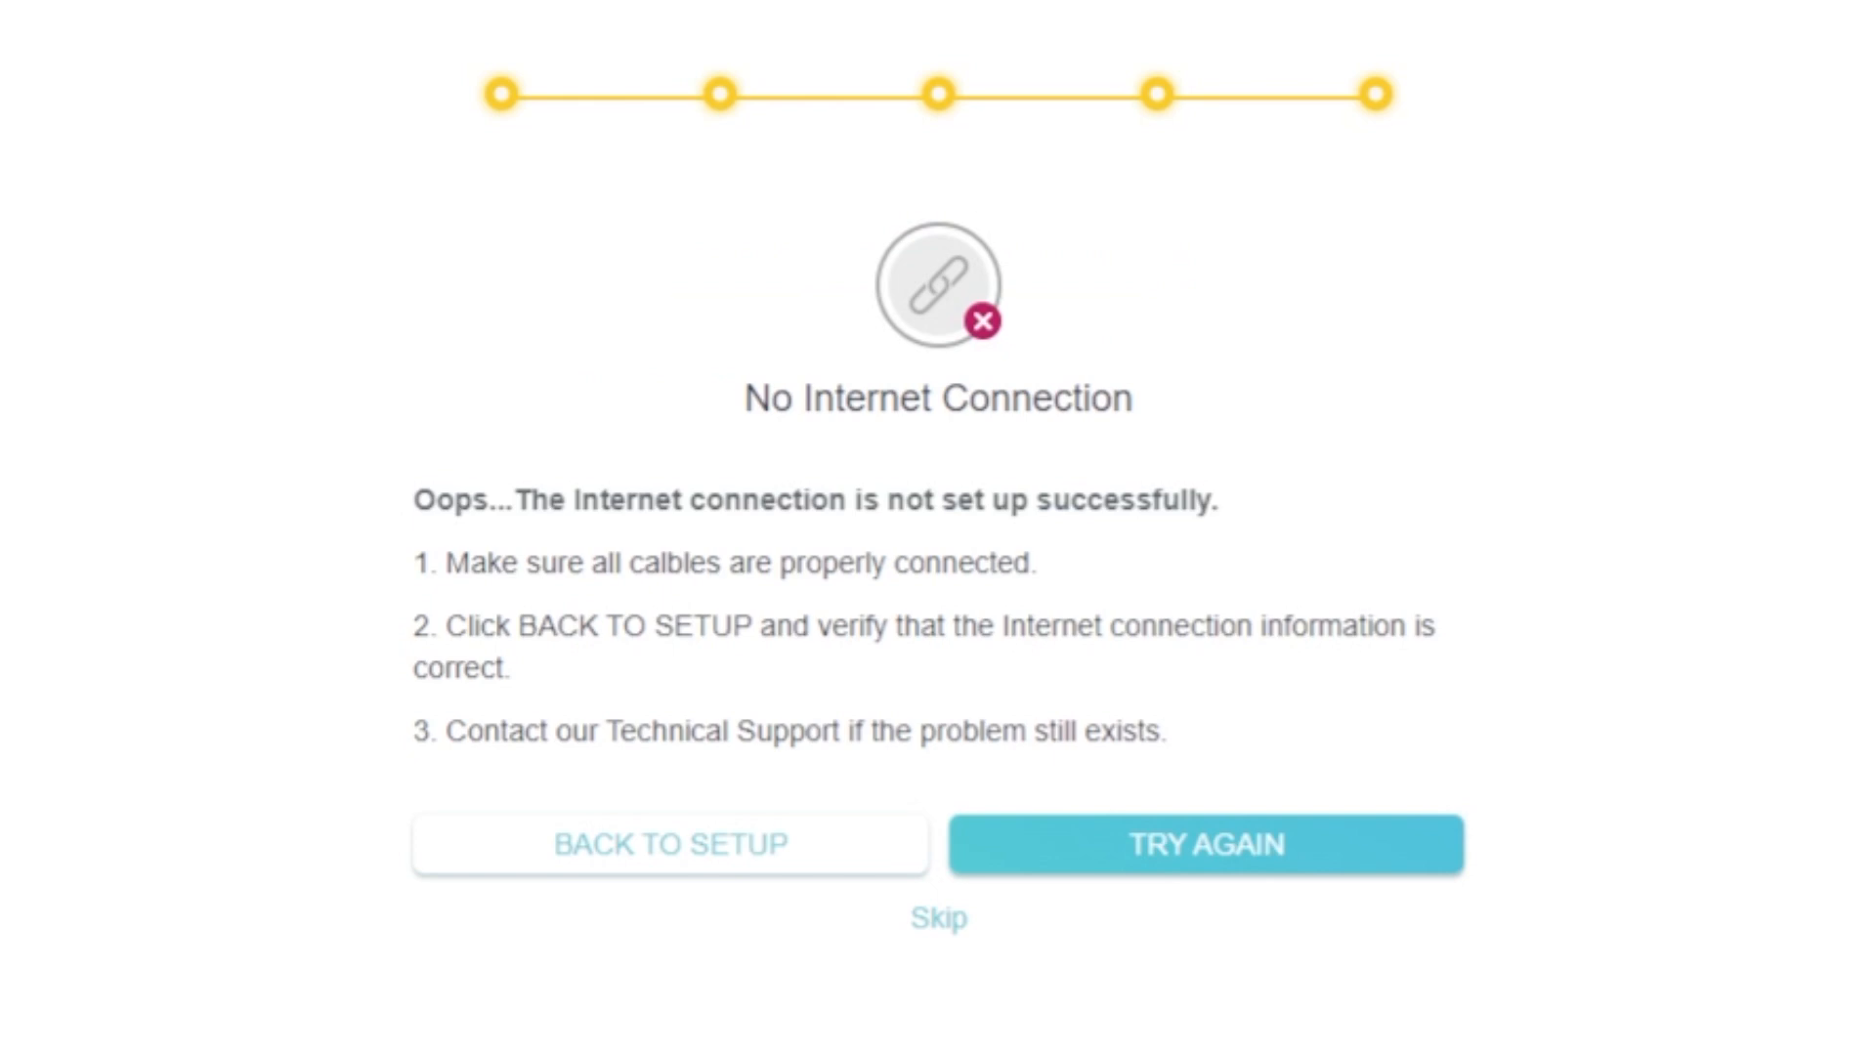
{"action": "left_click", "coordinate": [940, 920]}
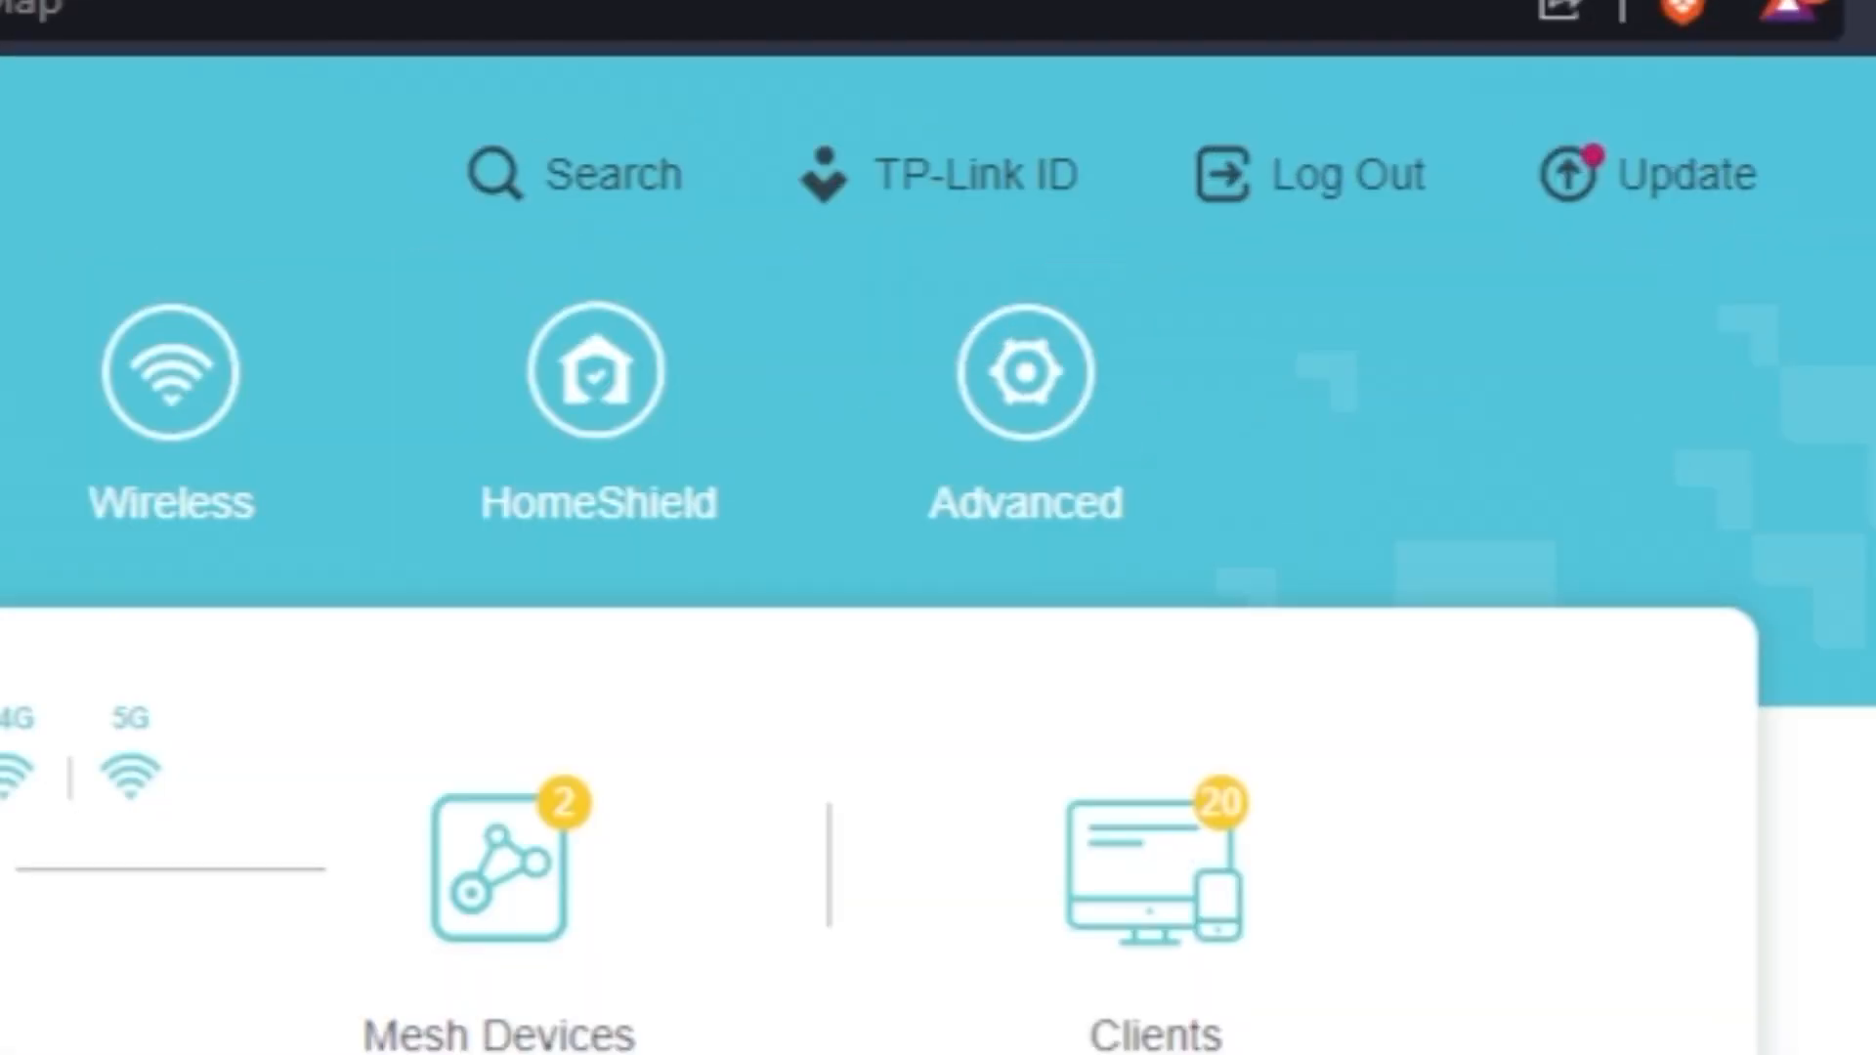
Step: Reboot the router from the advanced system settings
{"action": "left_click", "coordinate": [989, 548]}
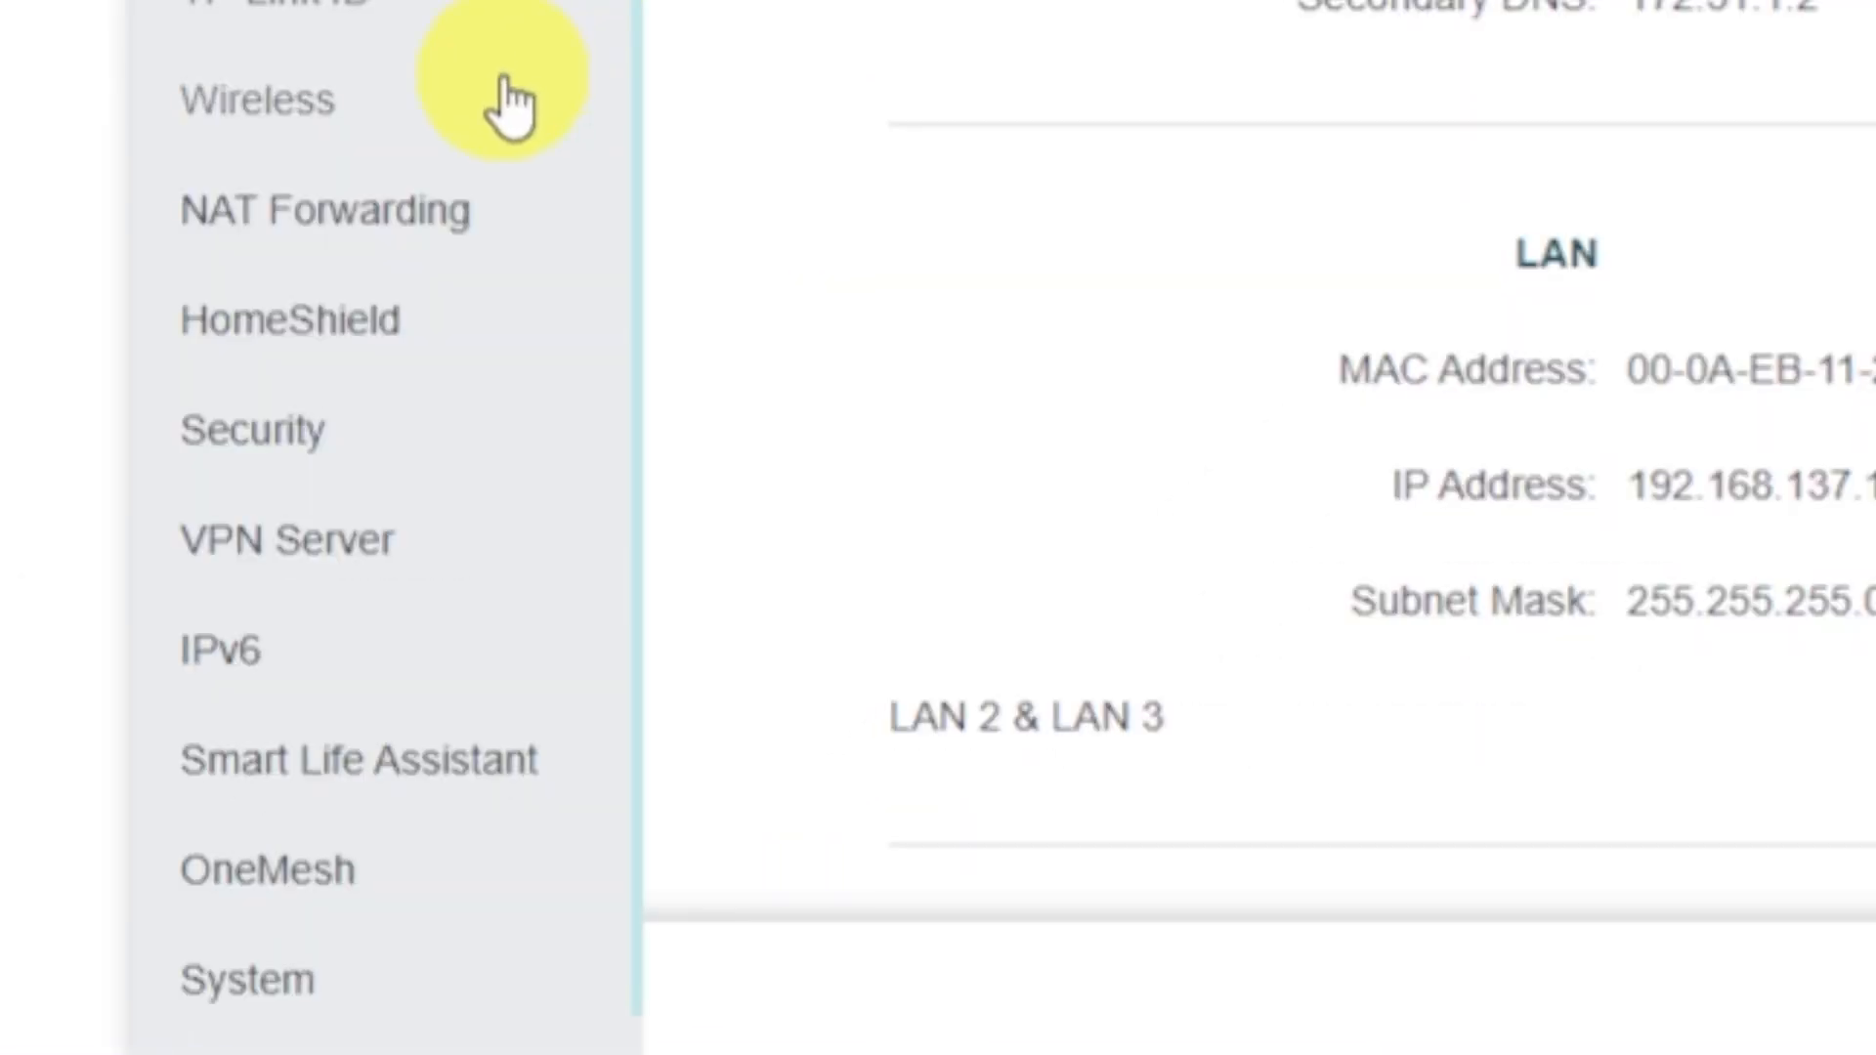
{"action": "scroll", "coordinate": [558, 723], "scroll_direction": "down", "scroll_amount": 1}
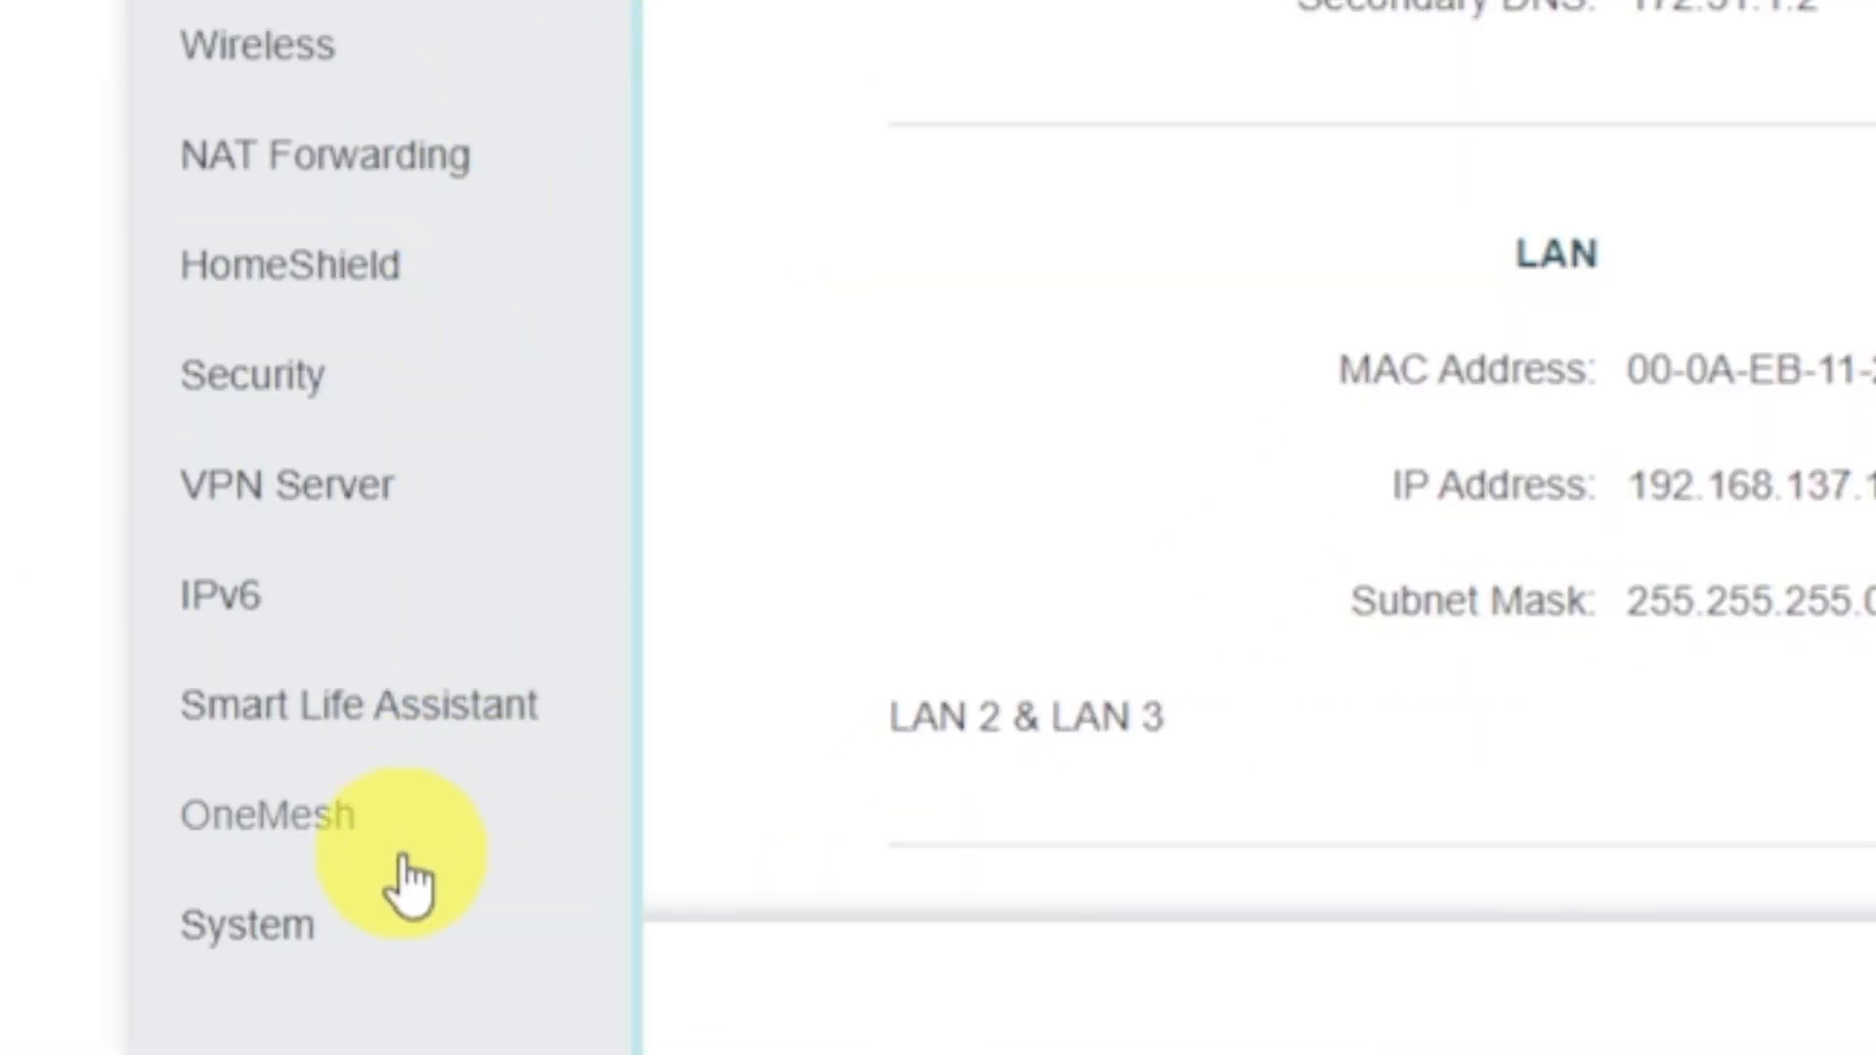
{"action": "left_click", "coordinate": [376, 936]}
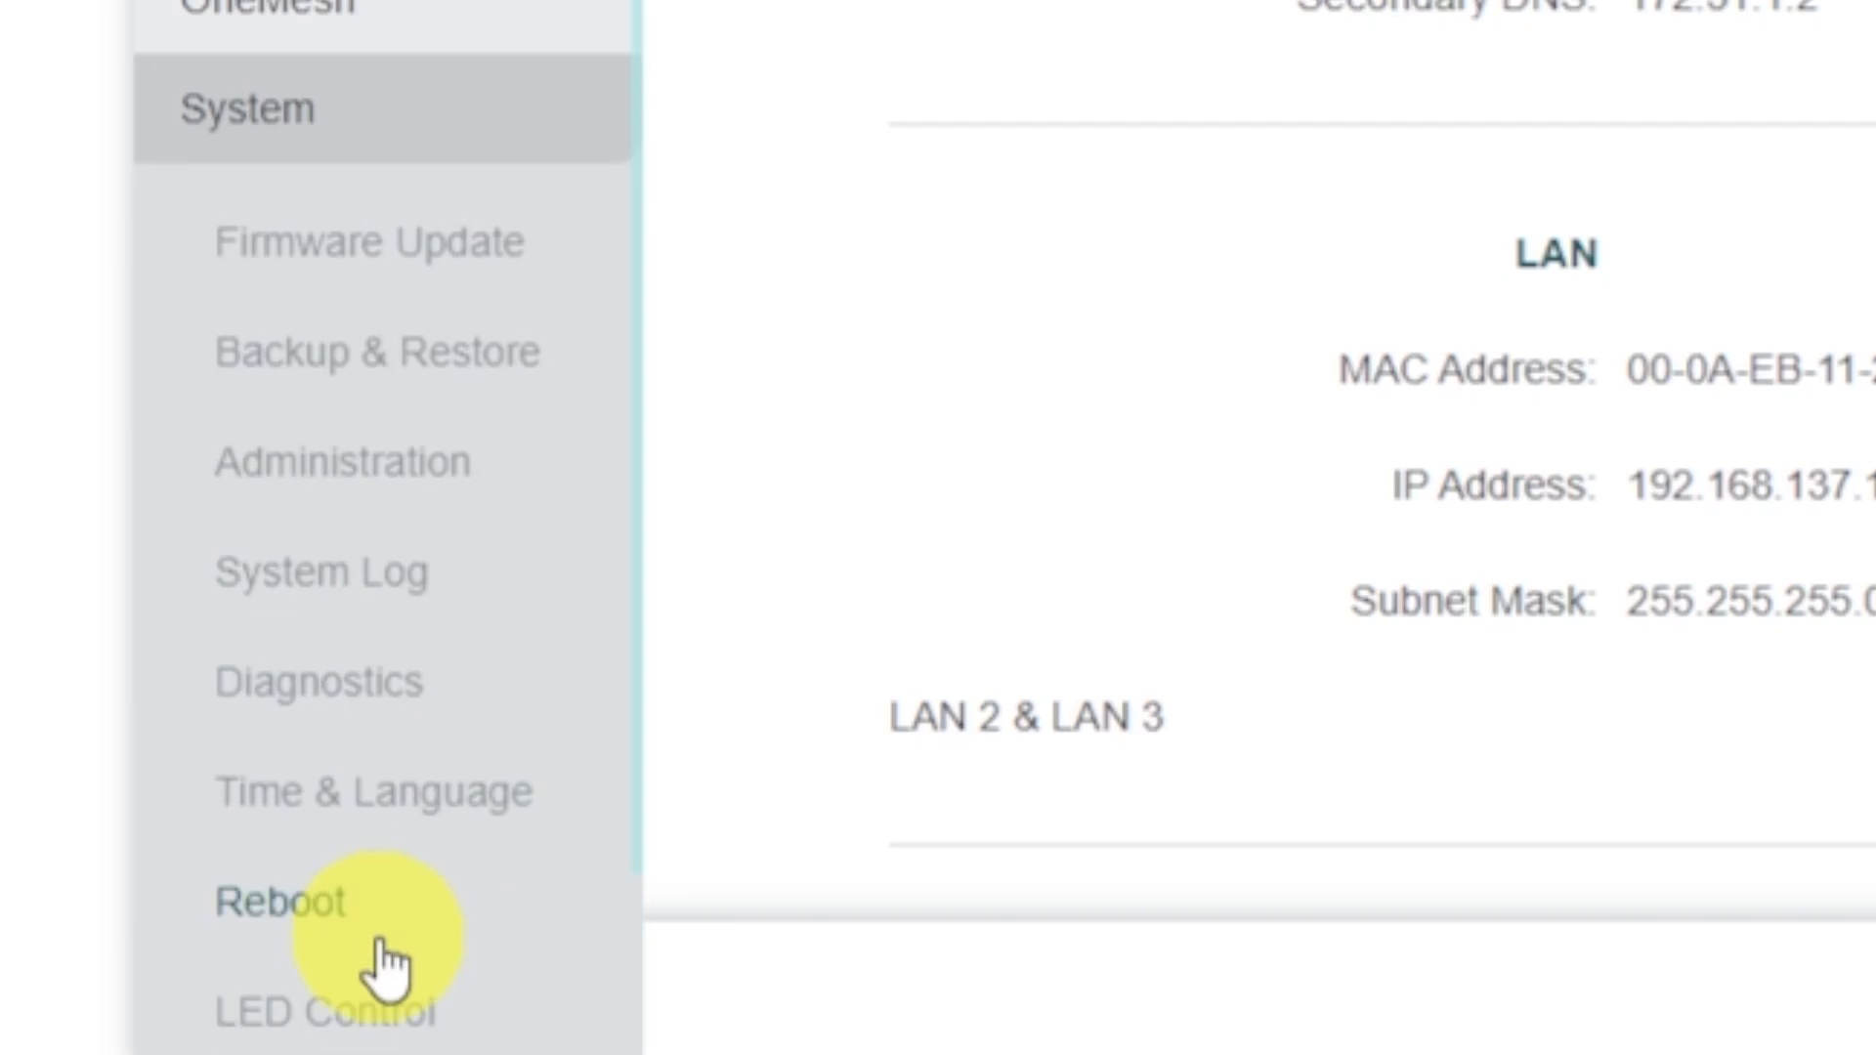
{"action": "left_click", "coordinate": [463, 930]}
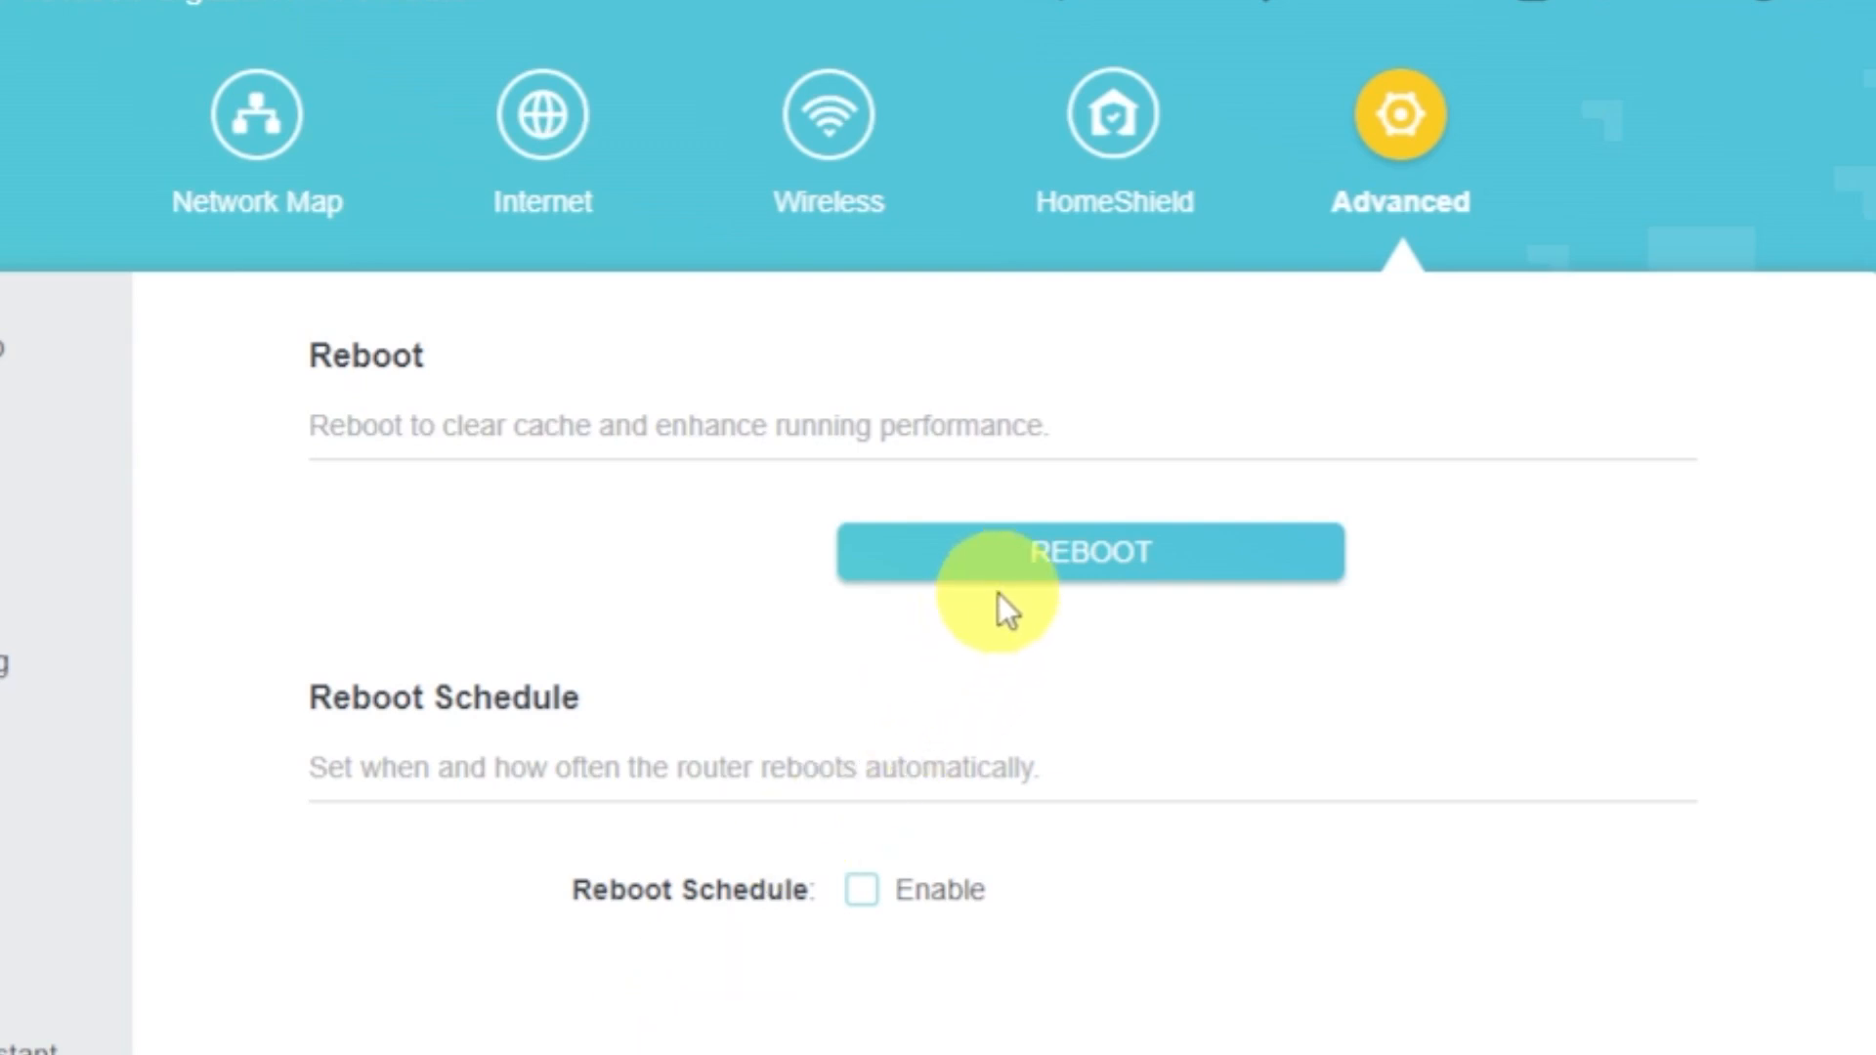
{"action": "left_click", "coordinate": [1010, 569]}
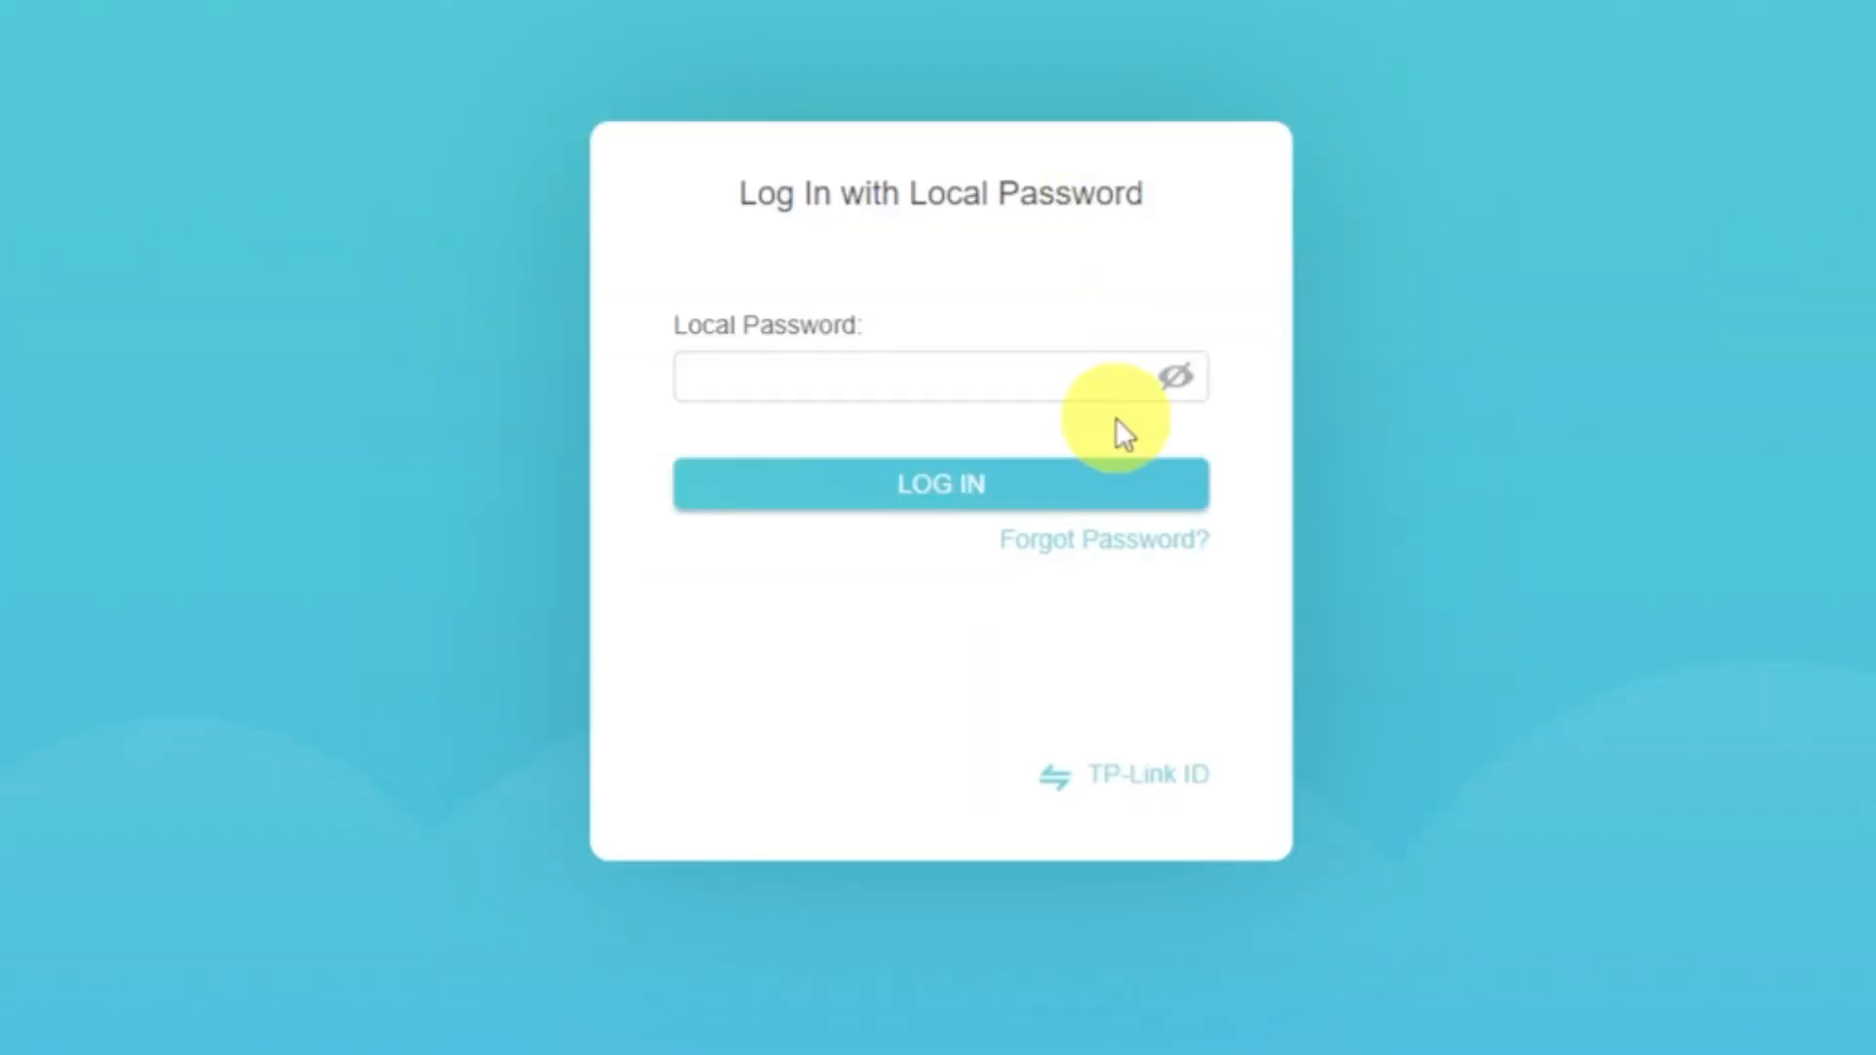
Step: Log in to the router again with the local password
{"action": "left_click", "coordinate": [1033, 386]}
{"action": "type", "text": "•"}
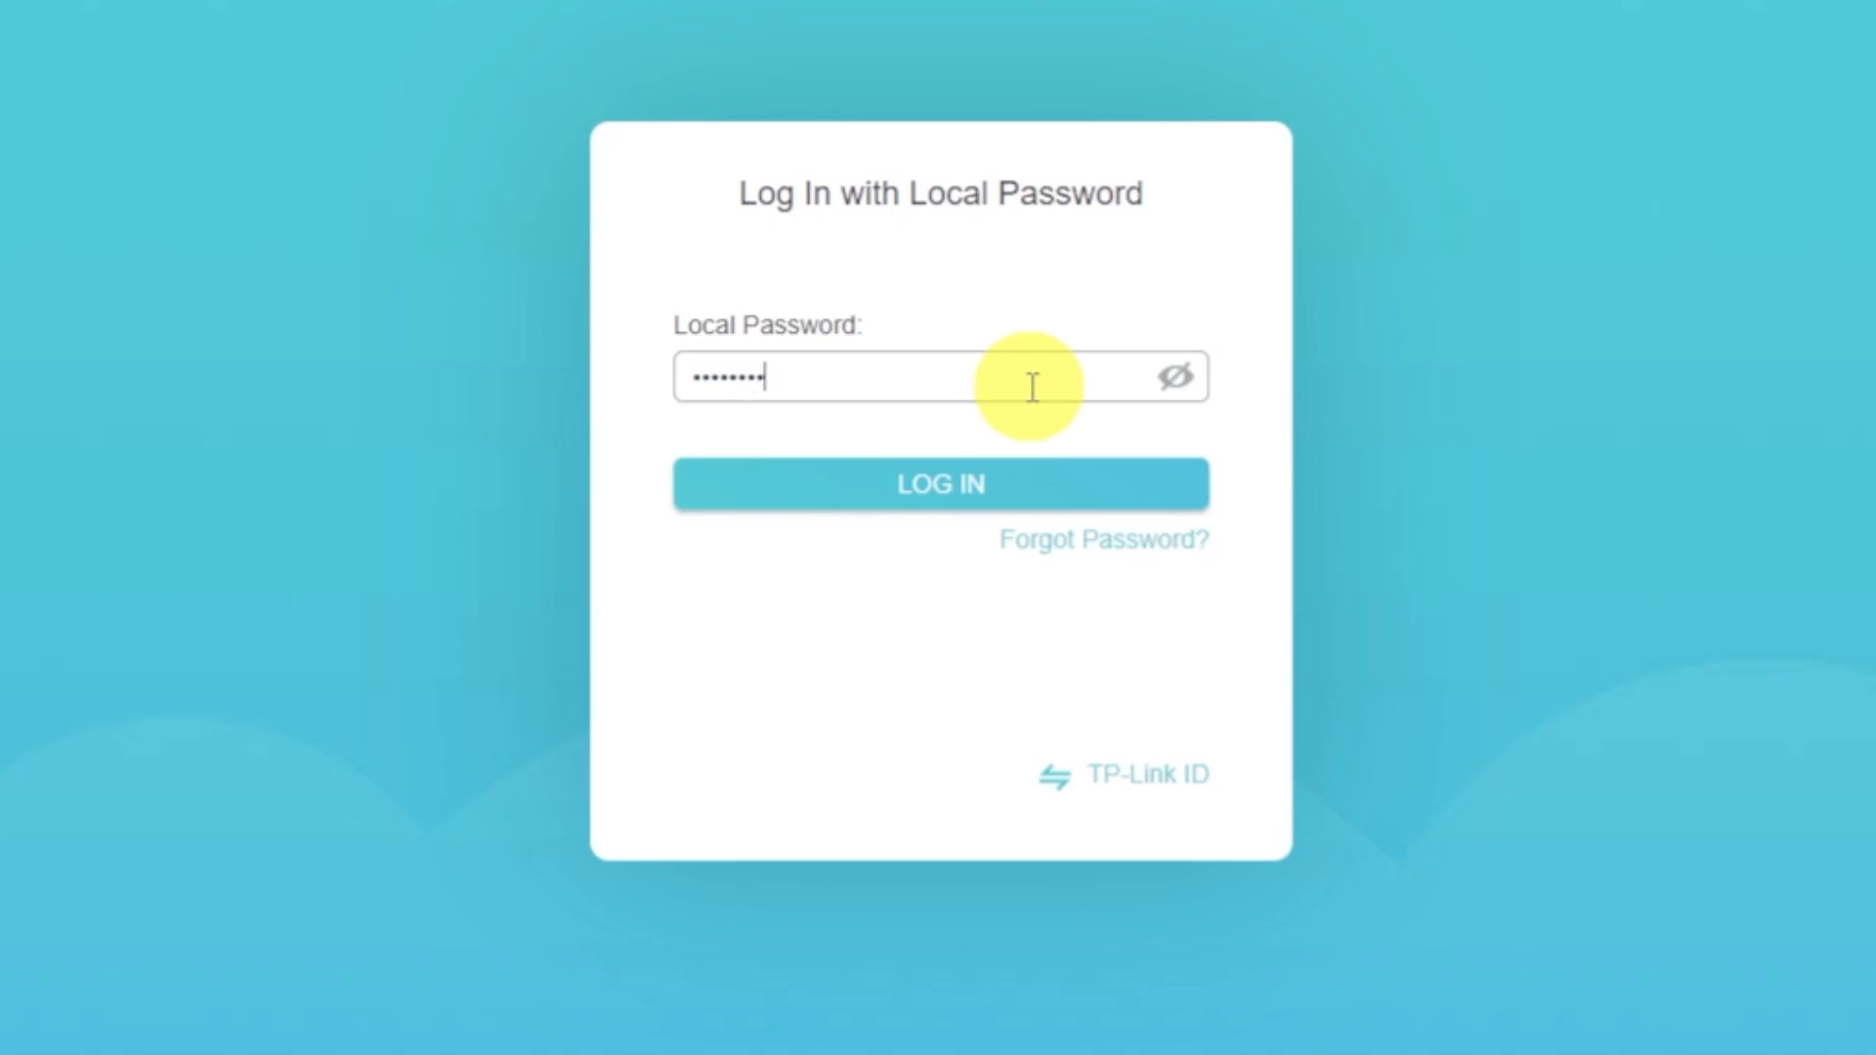
{"action": "left_click", "coordinate": [988, 486]}
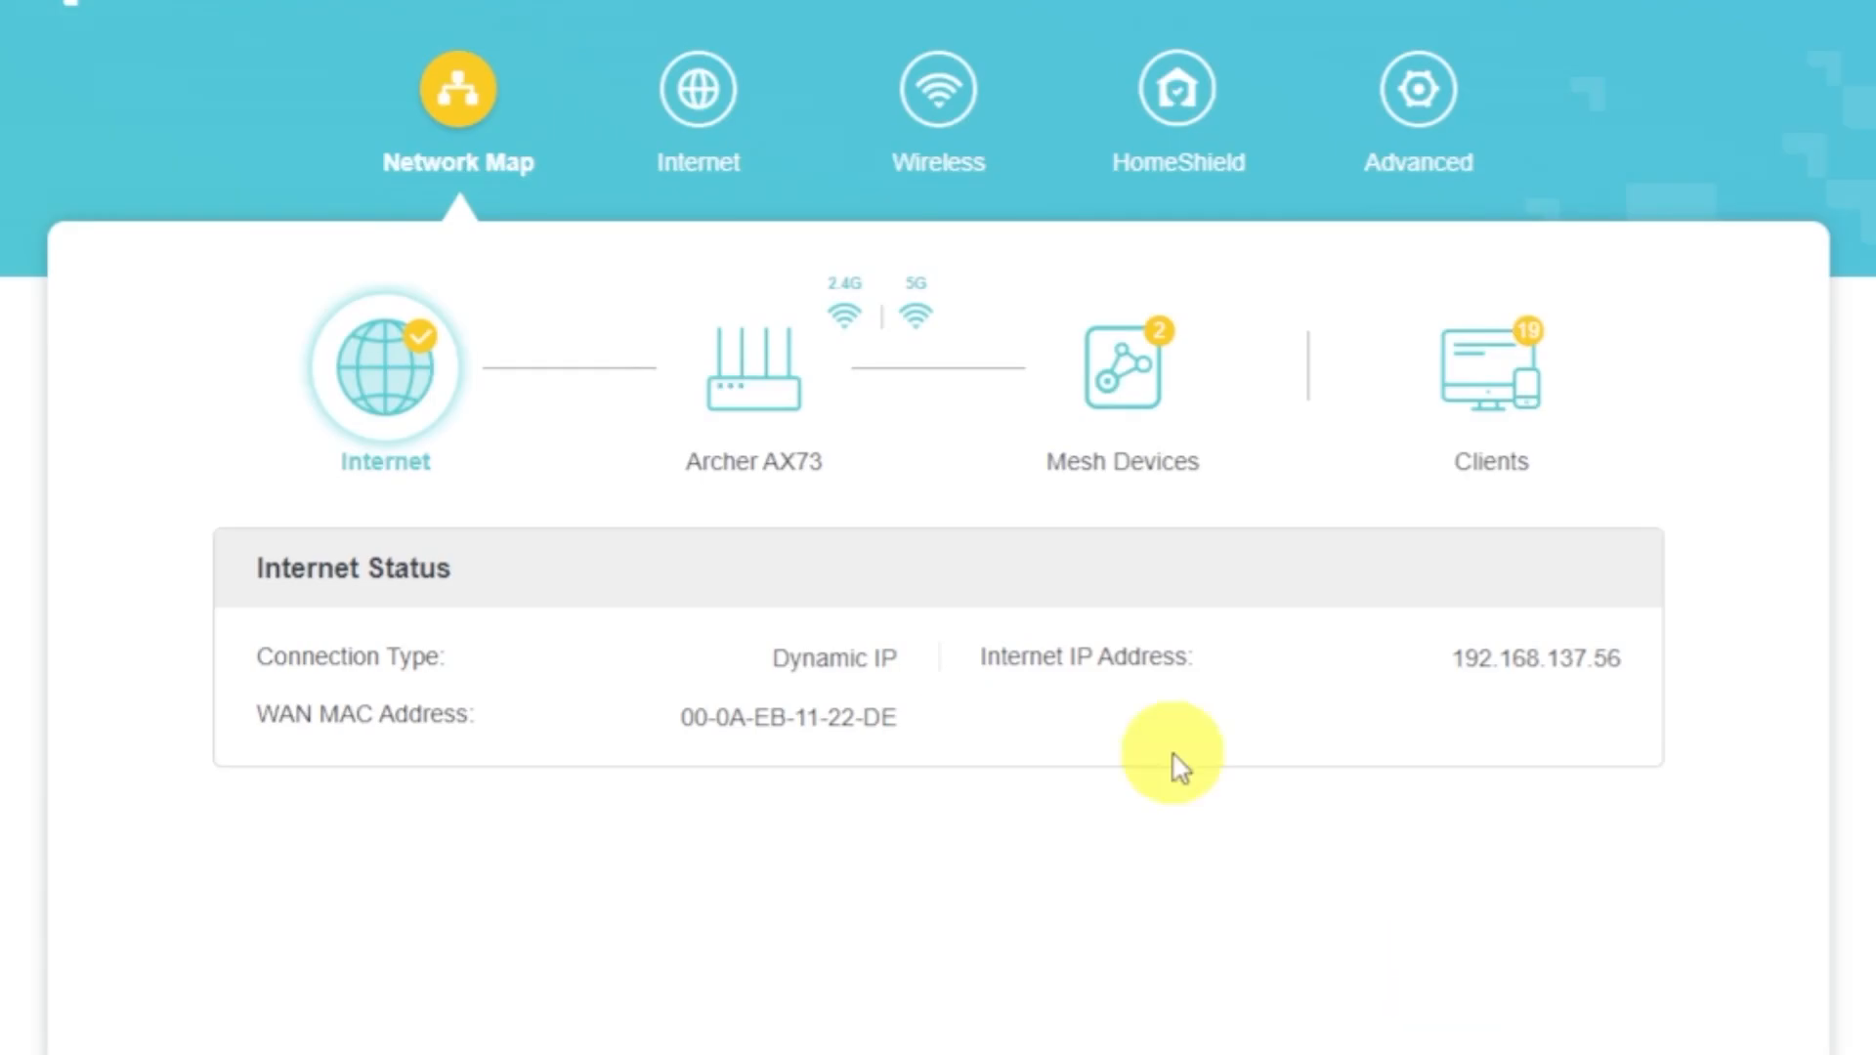
Step: Set the router MAC address option in the internet settings to Clone Current Device MAC and save it
{"action": "left_click", "coordinate": [731, 140]}
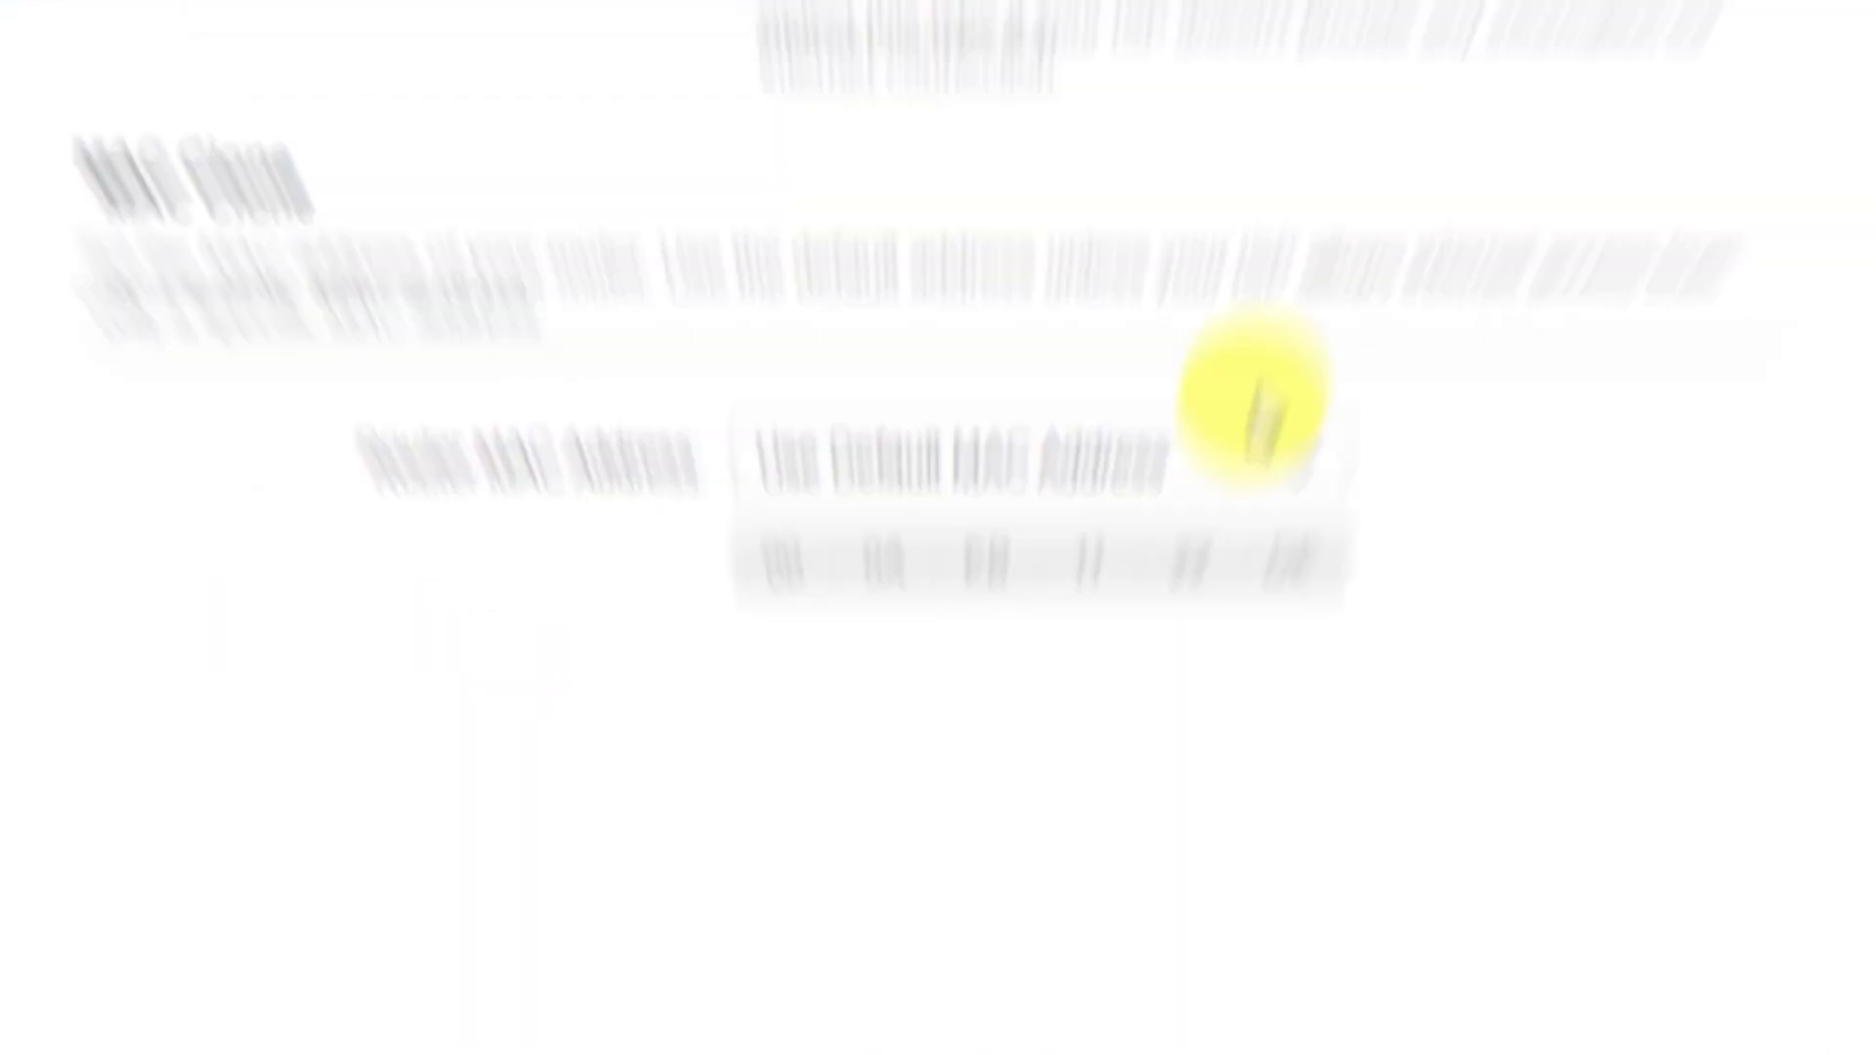
{"action": "left_click", "coordinate": [1190, 816]}
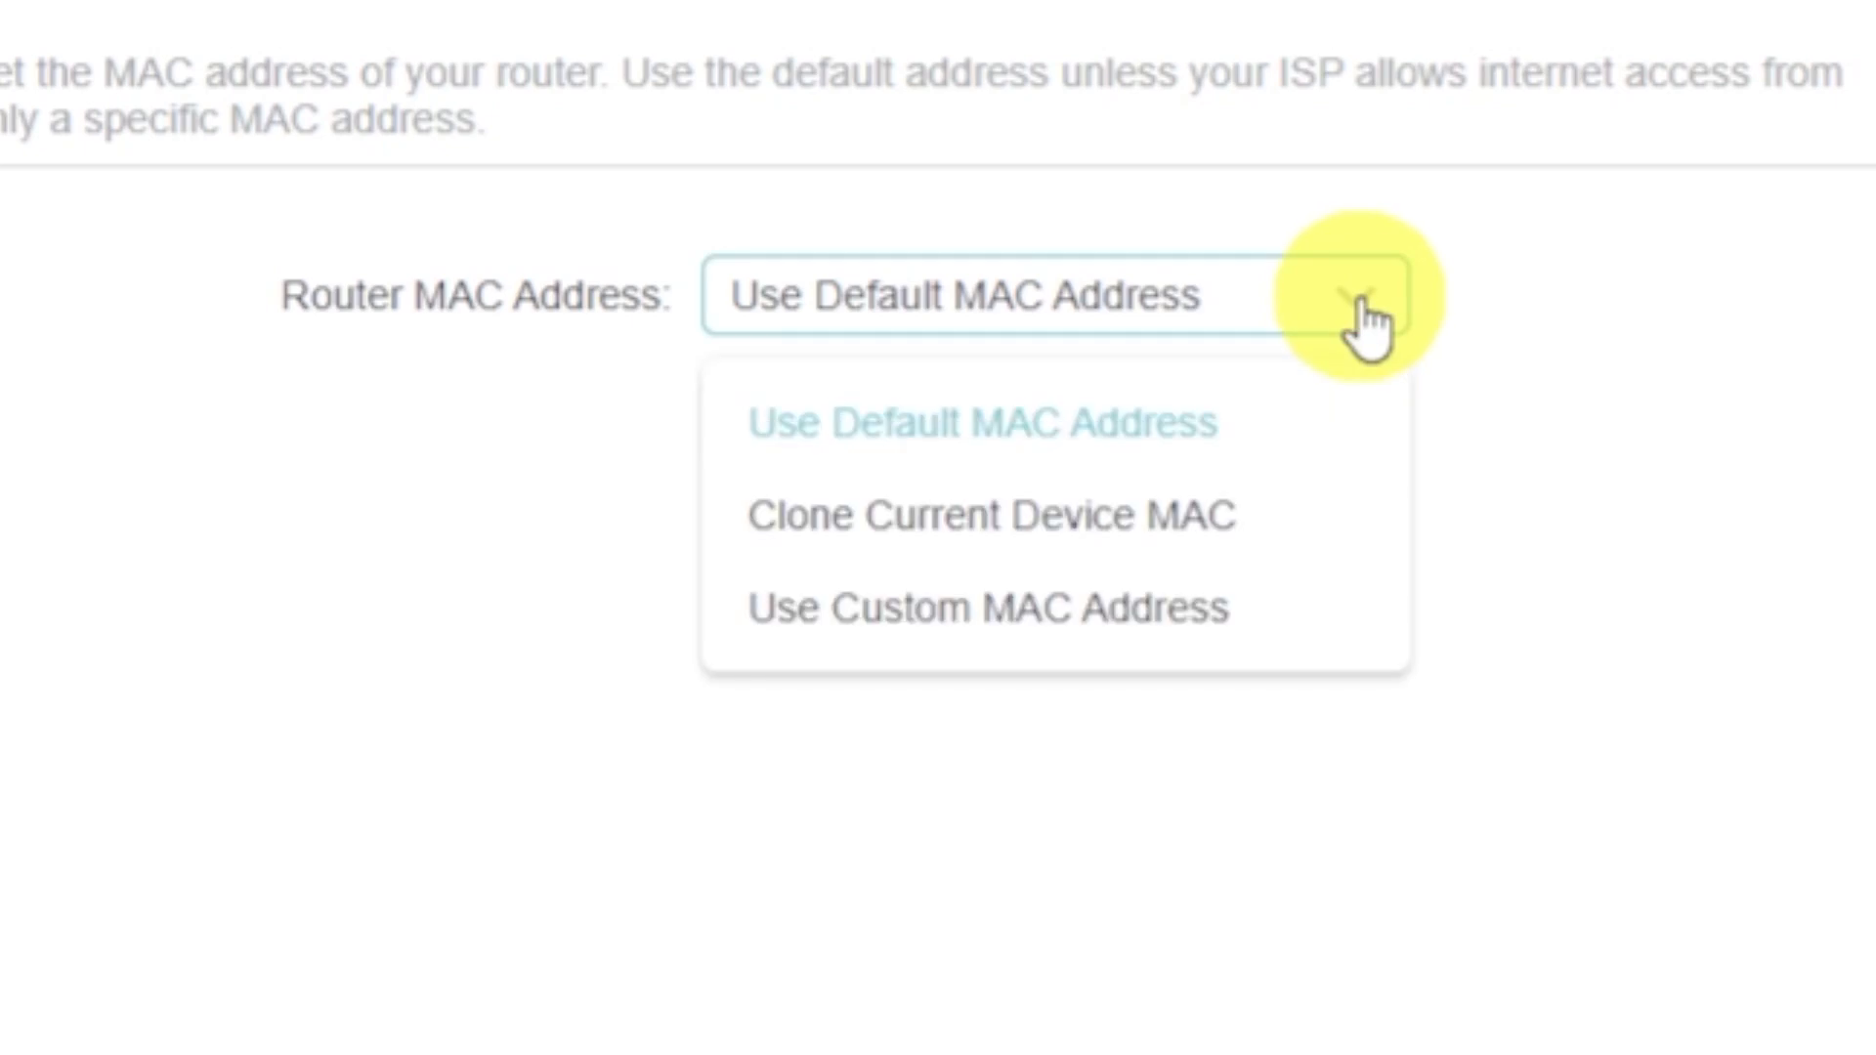
{"action": "left_click", "coordinate": [1184, 515]}
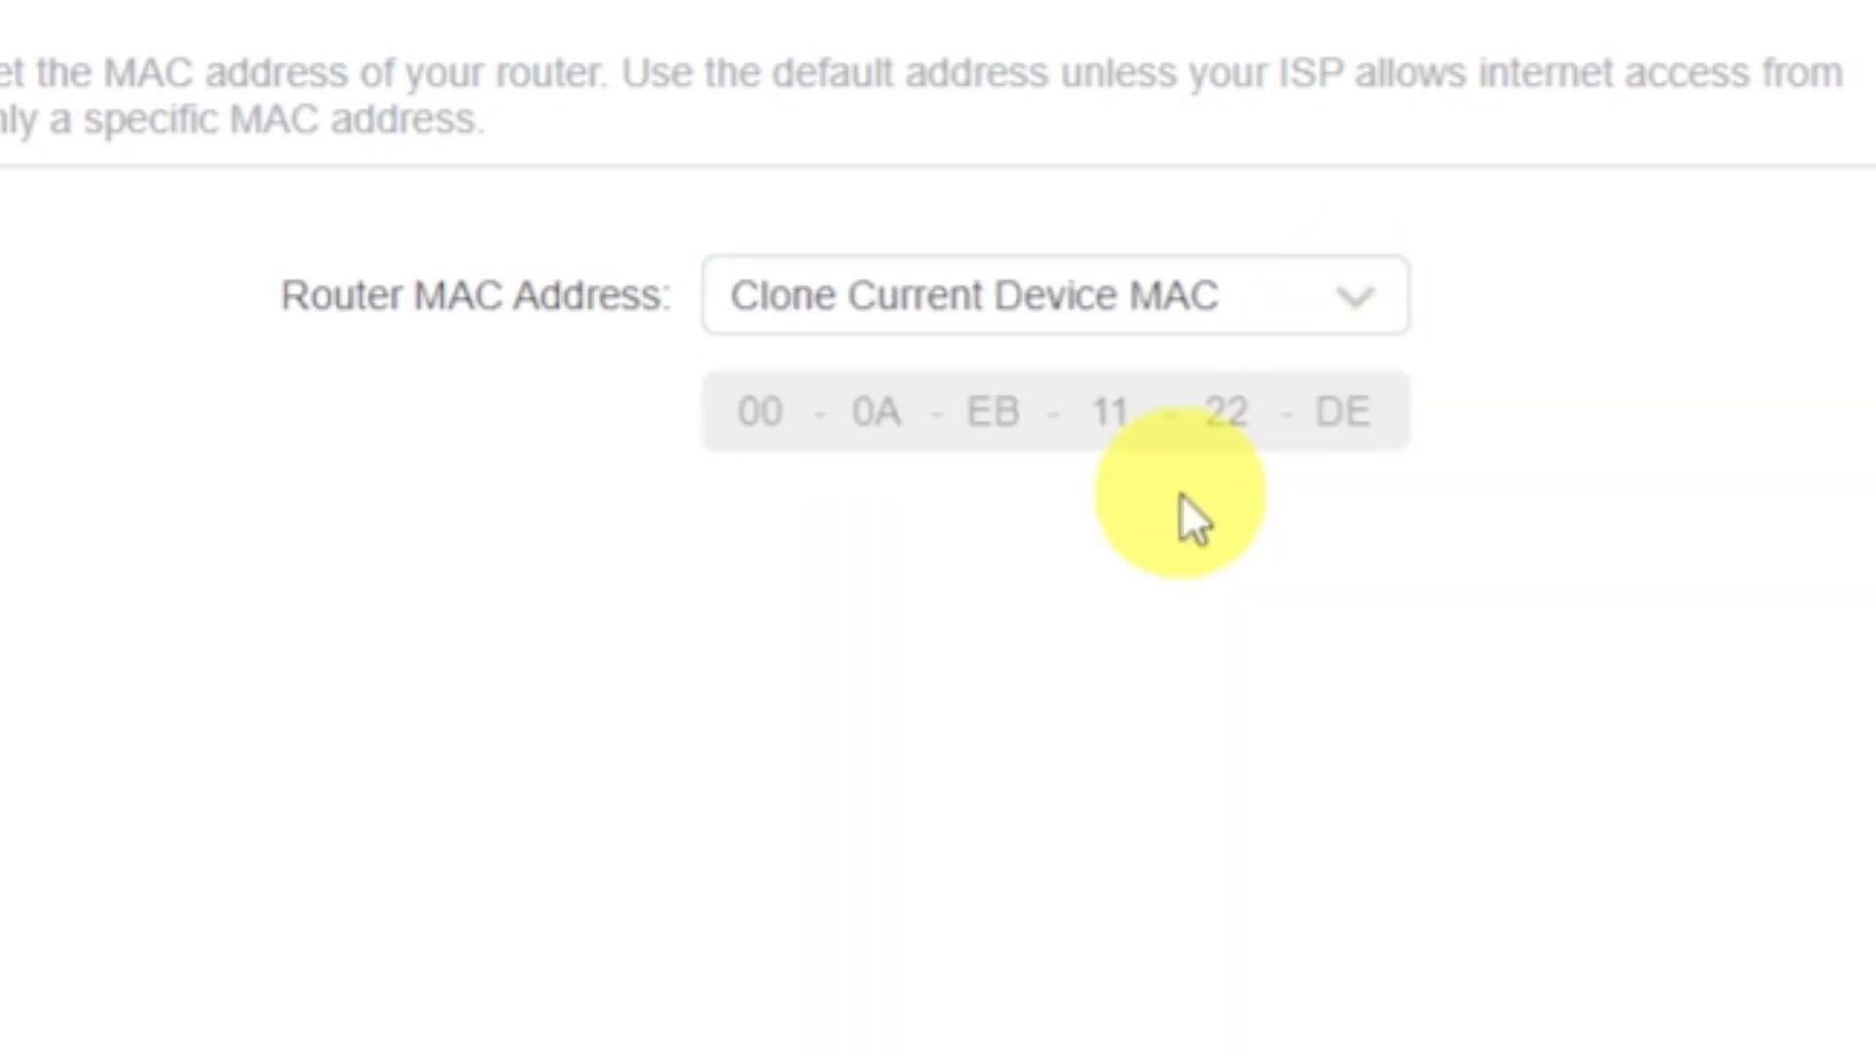
{"action": "left_click", "coordinate": [1608, 1003]}
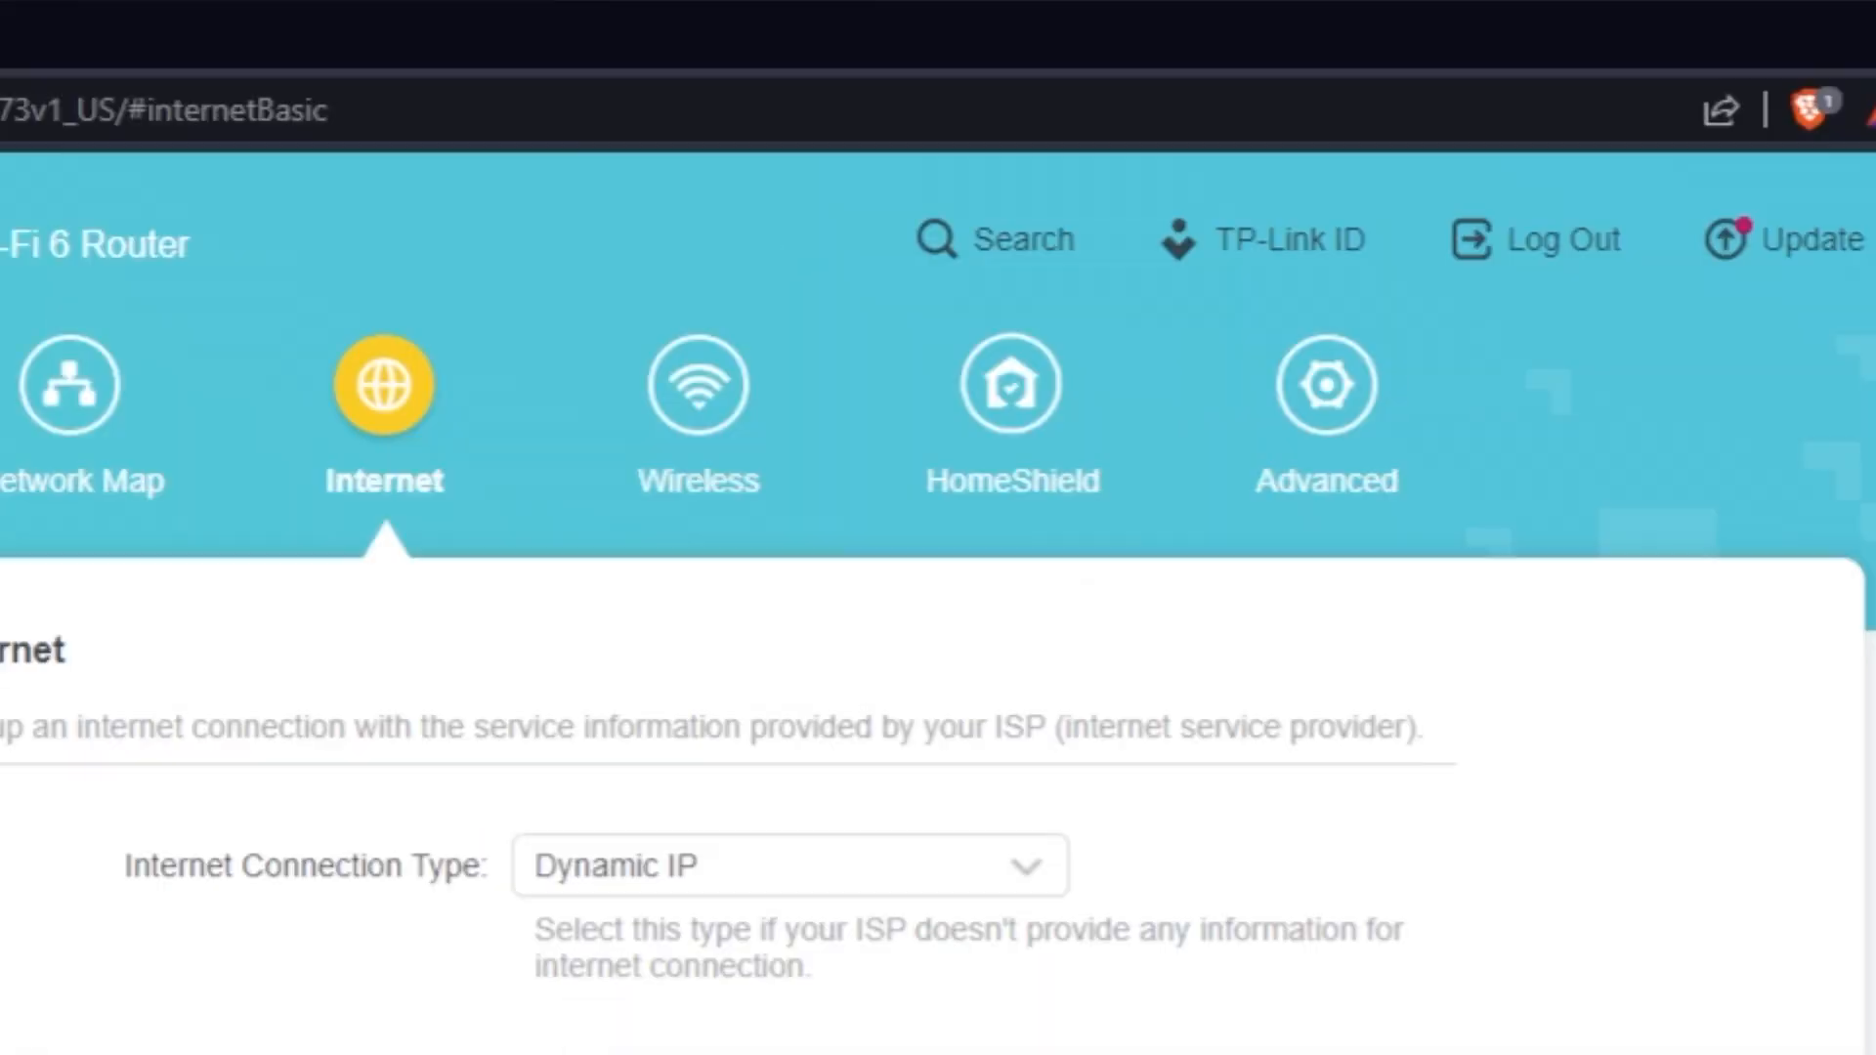
Step: Reboot the router again from the advanced system settings to apply the MAC address change
{"action": "left_click", "coordinate": [1376, 408]}
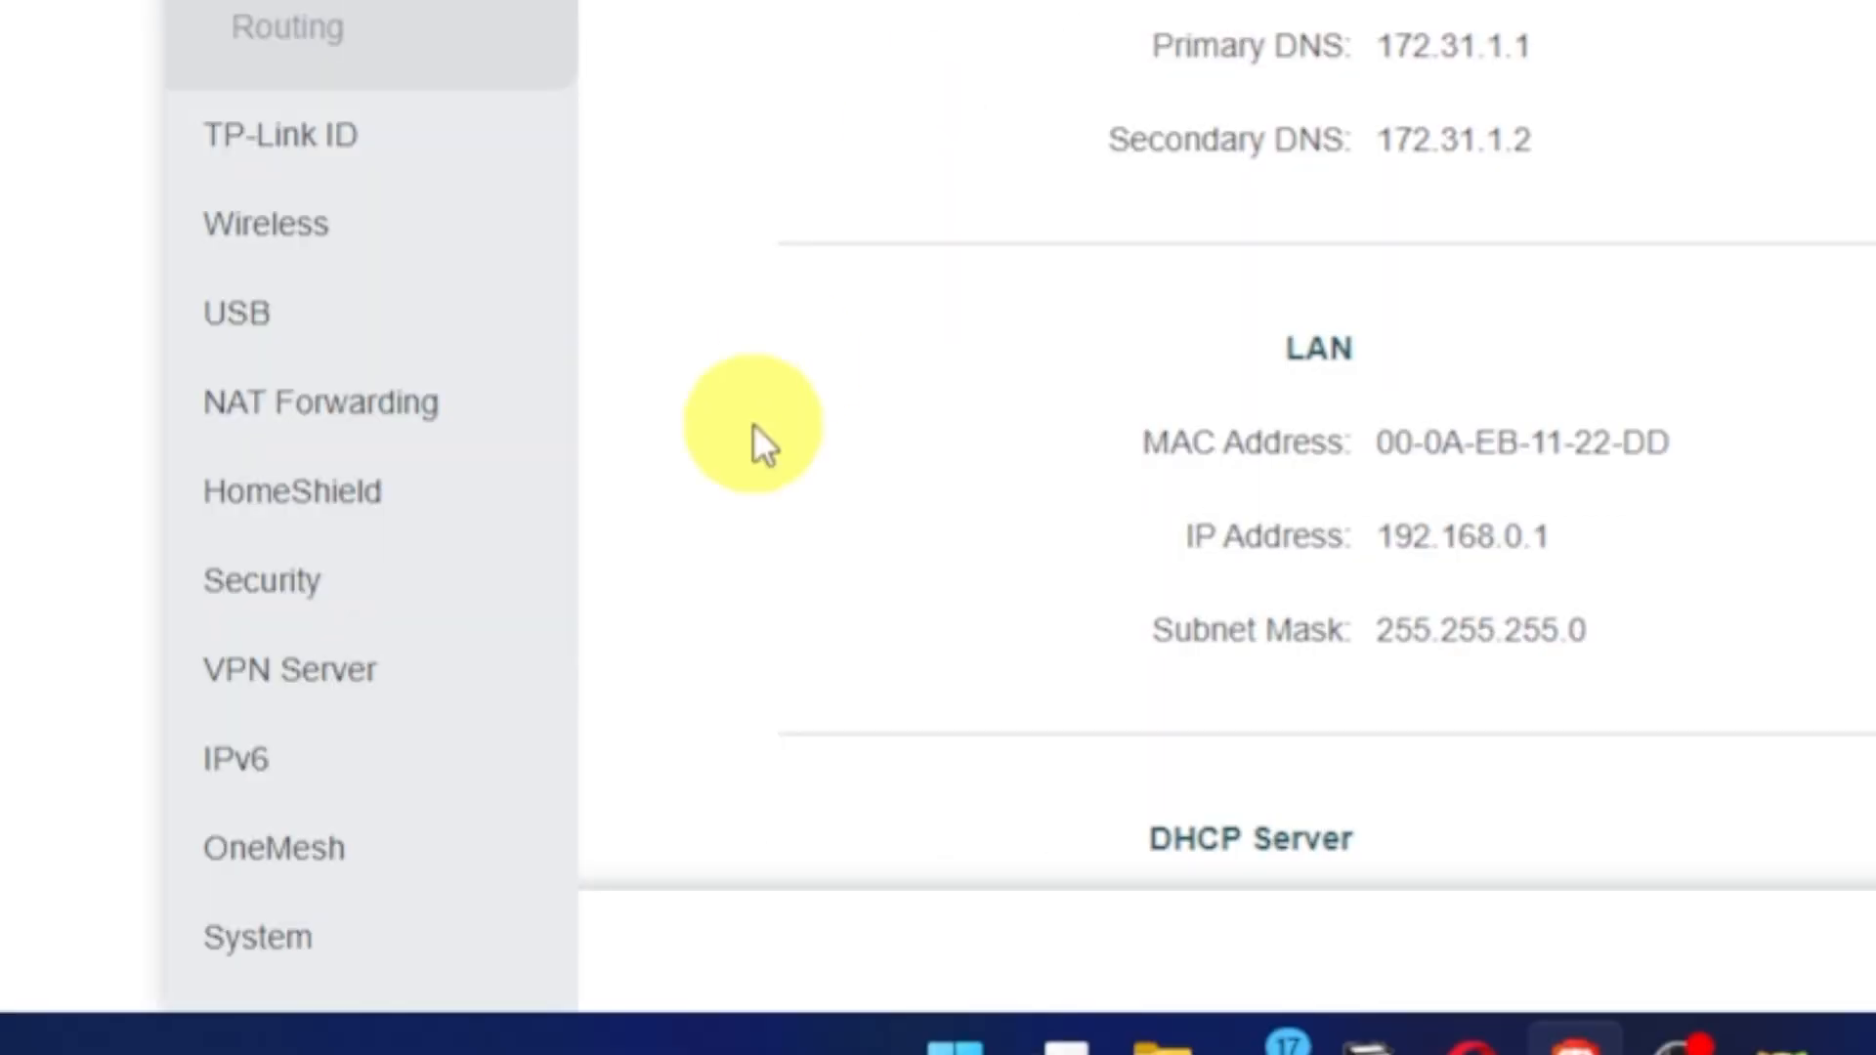
{"action": "left_click", "coordinate": [289, 939]}
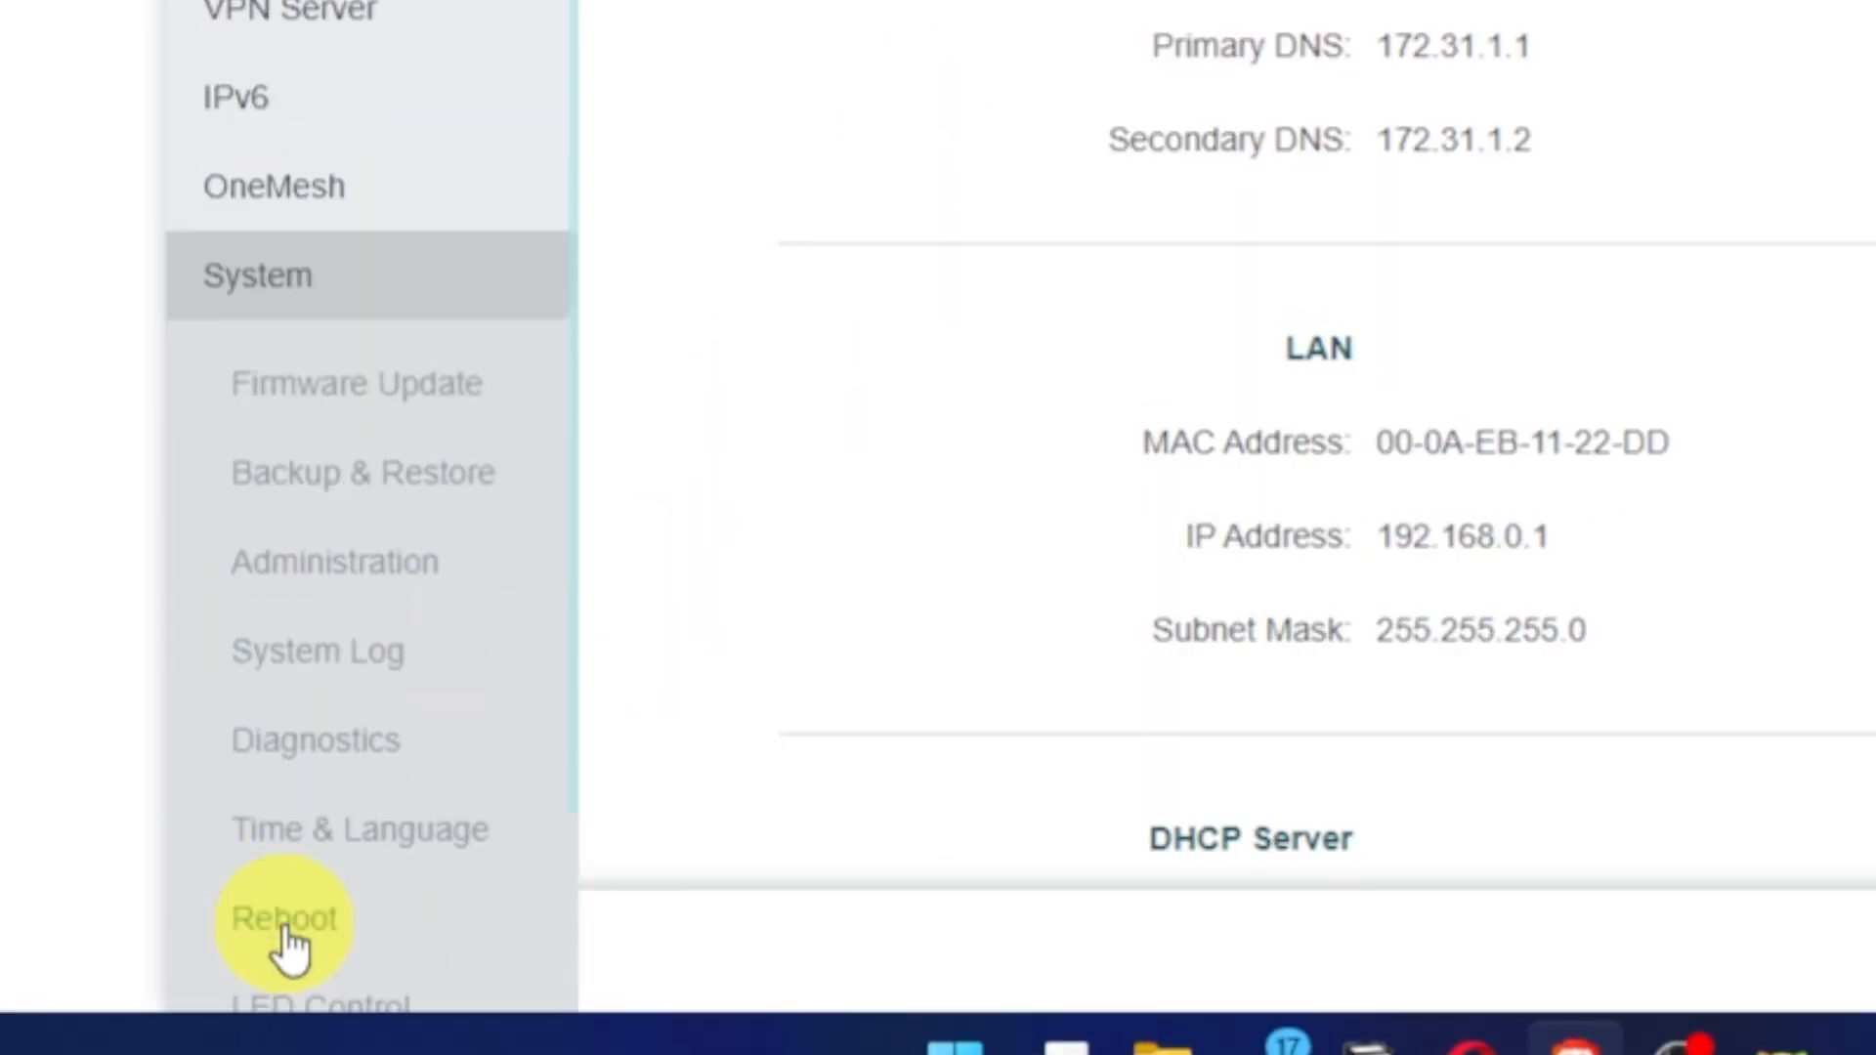
{"action": "left_click", "coordinate": [332, 928]}
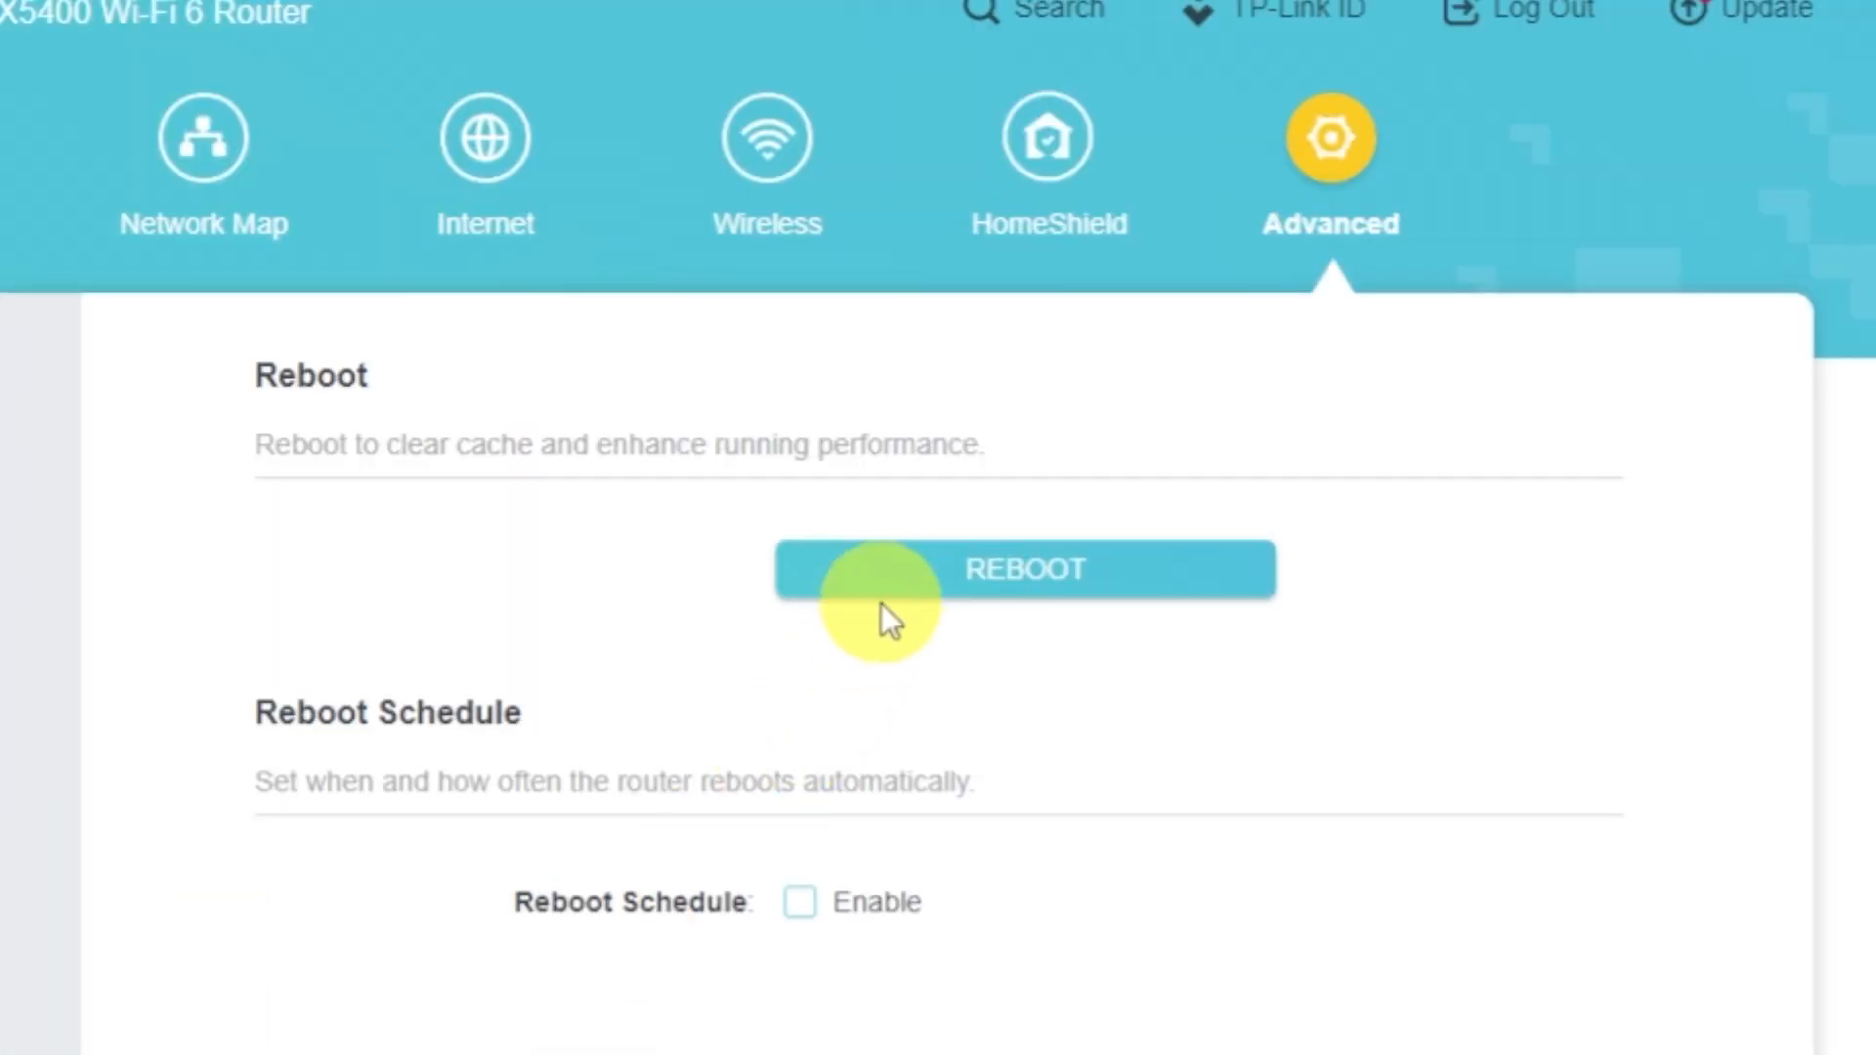
{"action": "left_click", "coordinate": [892, 586]}
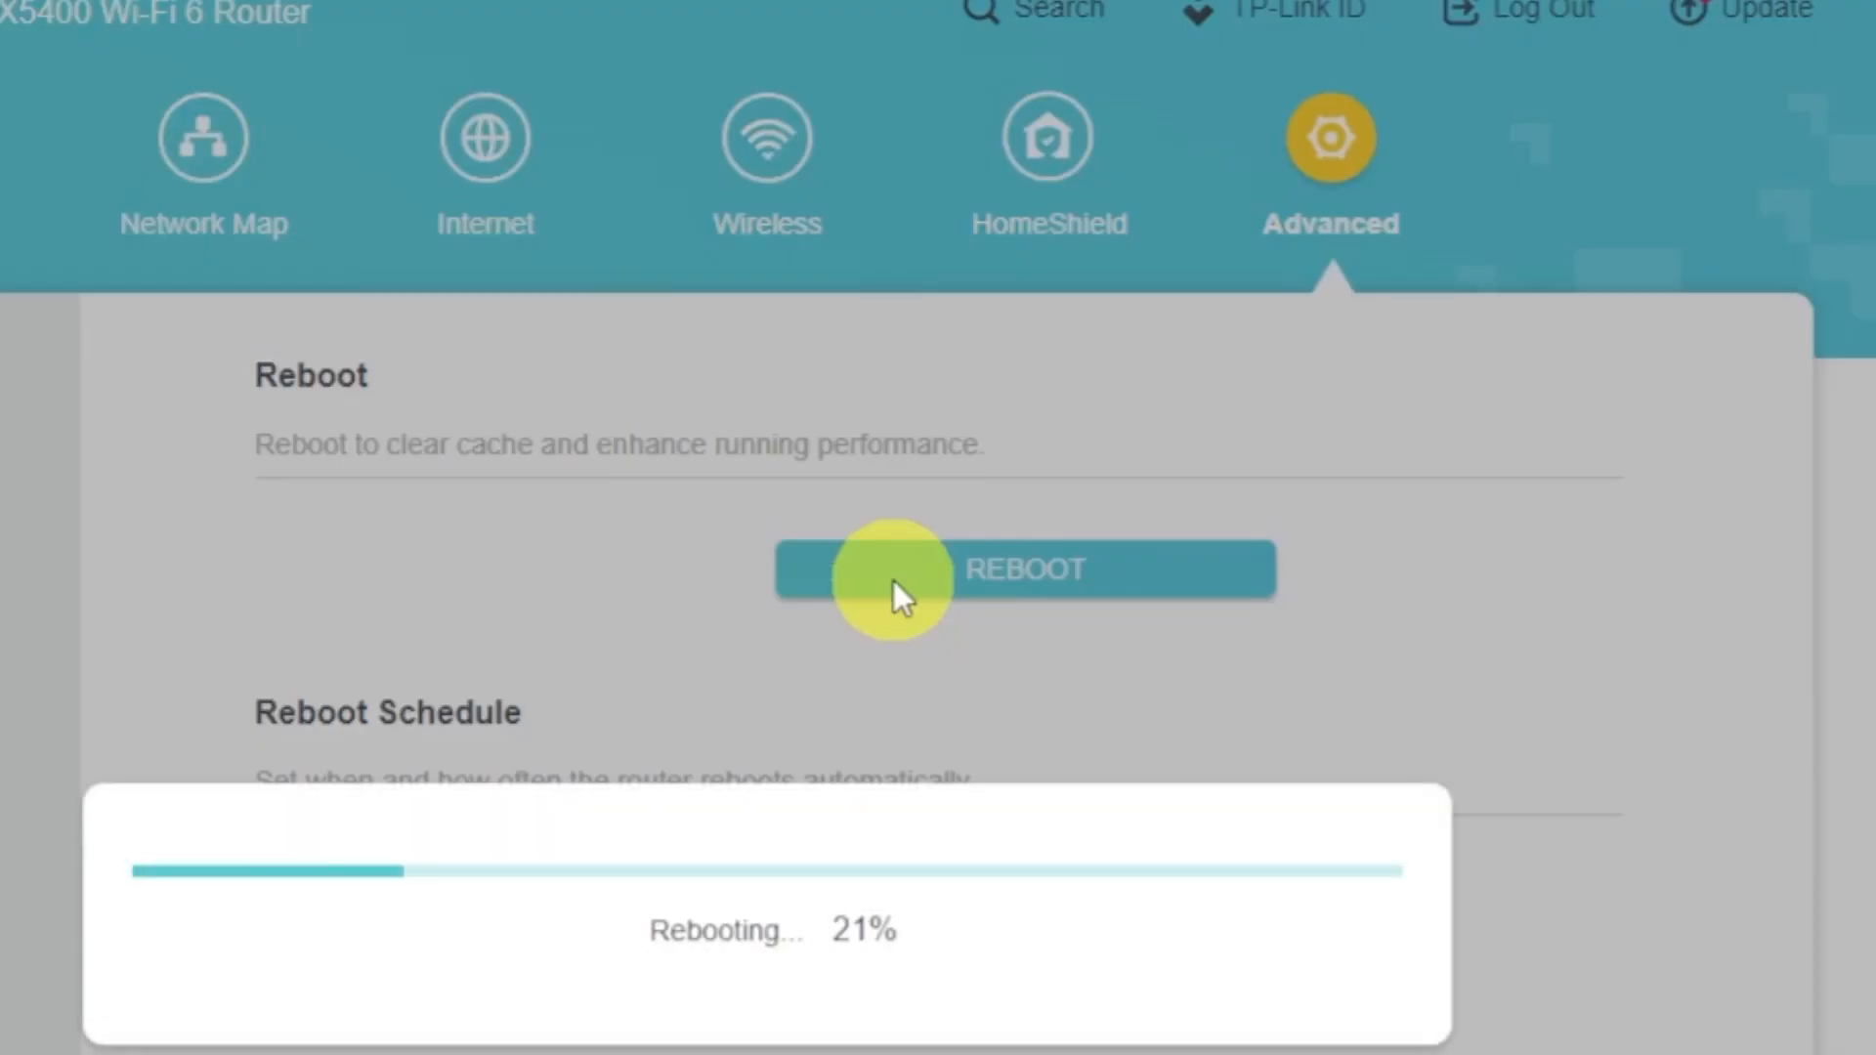